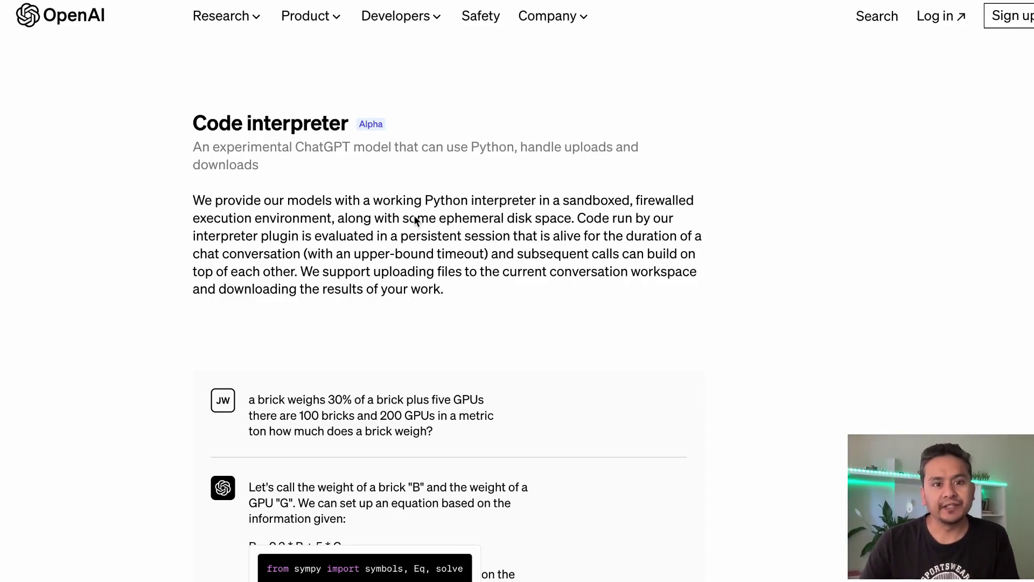
Read OpenAI's Code interpreter description and its worked brick-weight example
scroll(392, 202, "down", 1)
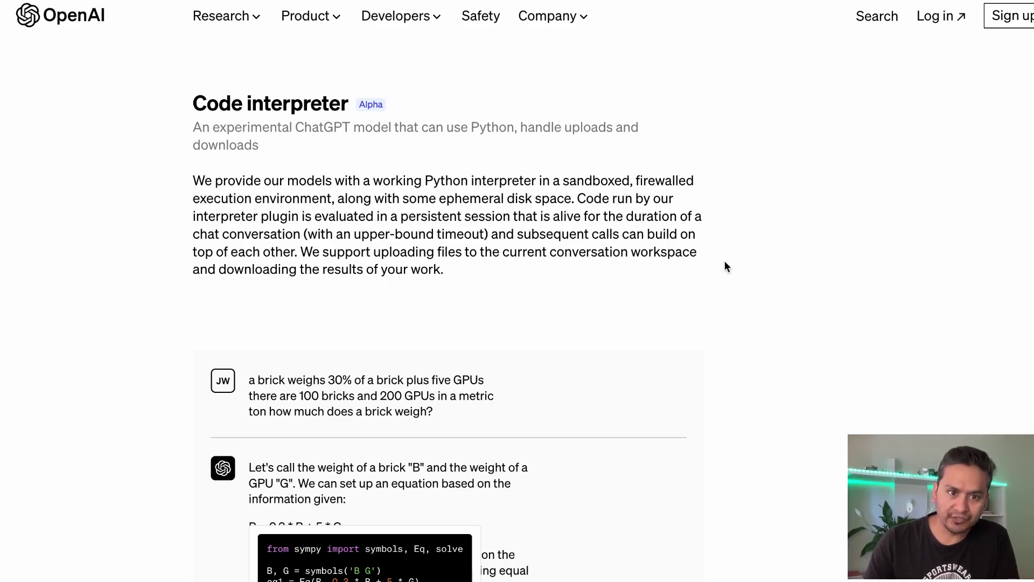
scroll(493, 161, "down", 1)
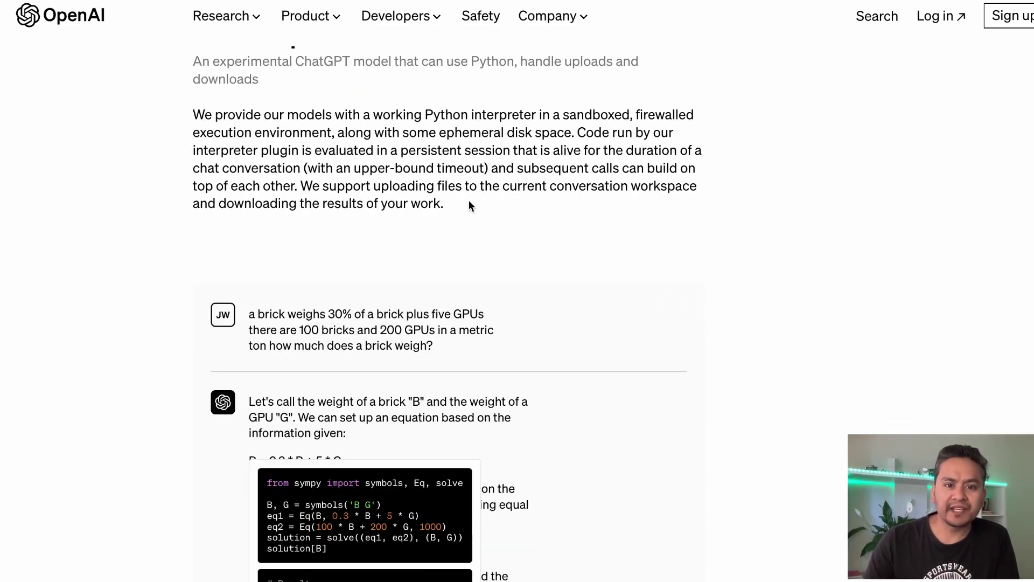
scroll(492, 240, "down", 7)
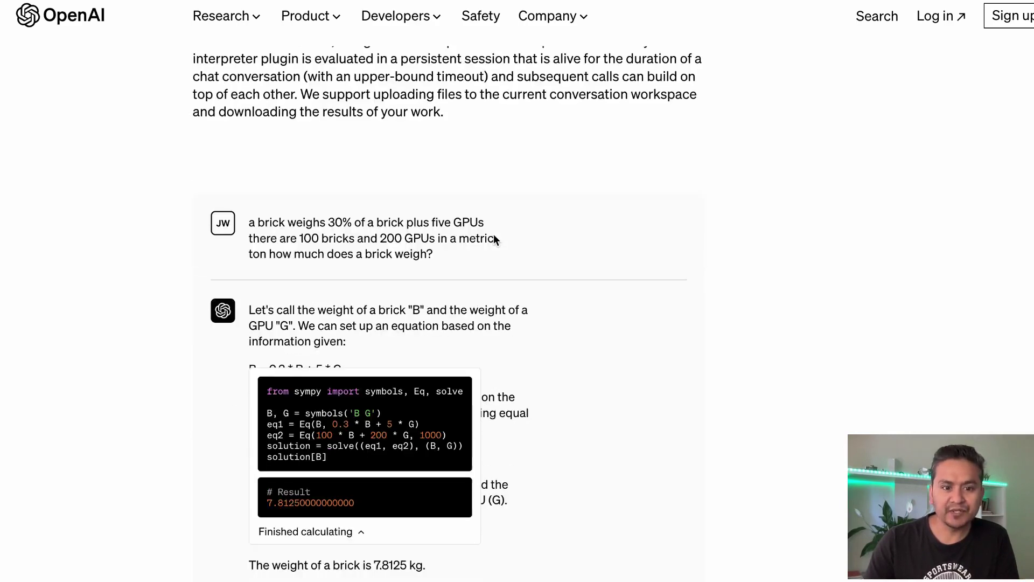
scroll(494, 243, "down", 5)
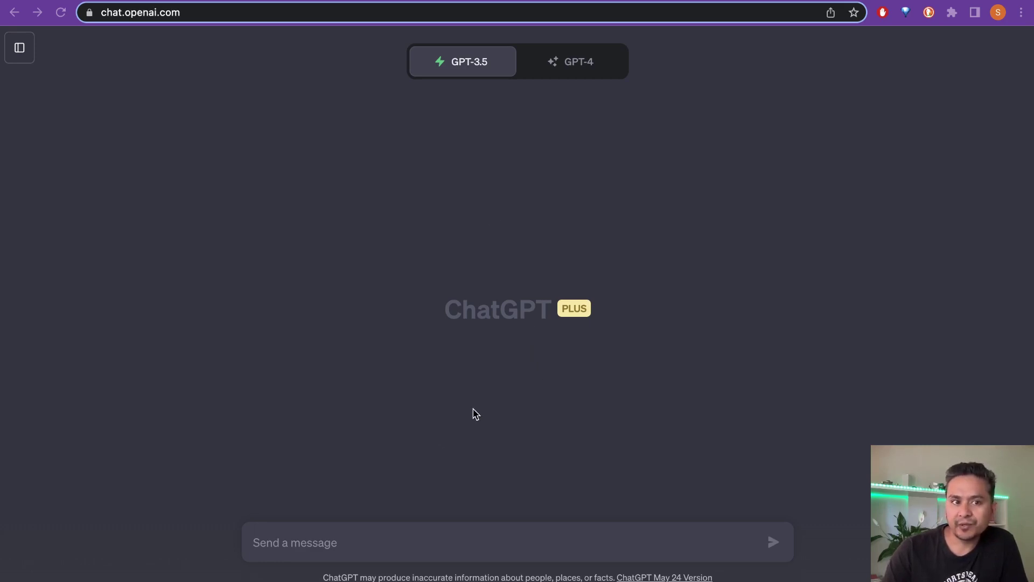
Enable the Code interpreter beta feature in the ChatGPT settings
left_click(568, 63)
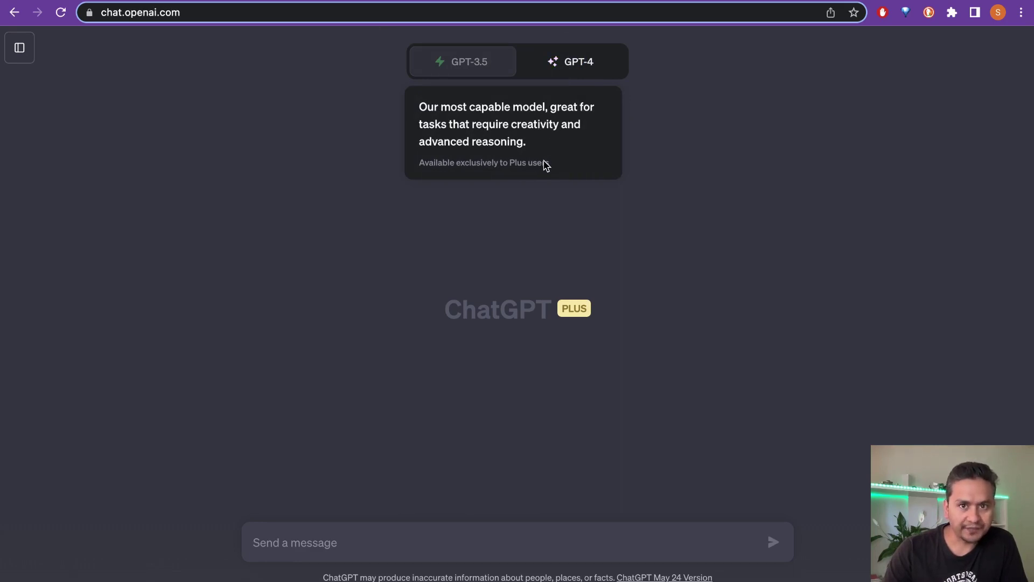
left_click(19, 47)
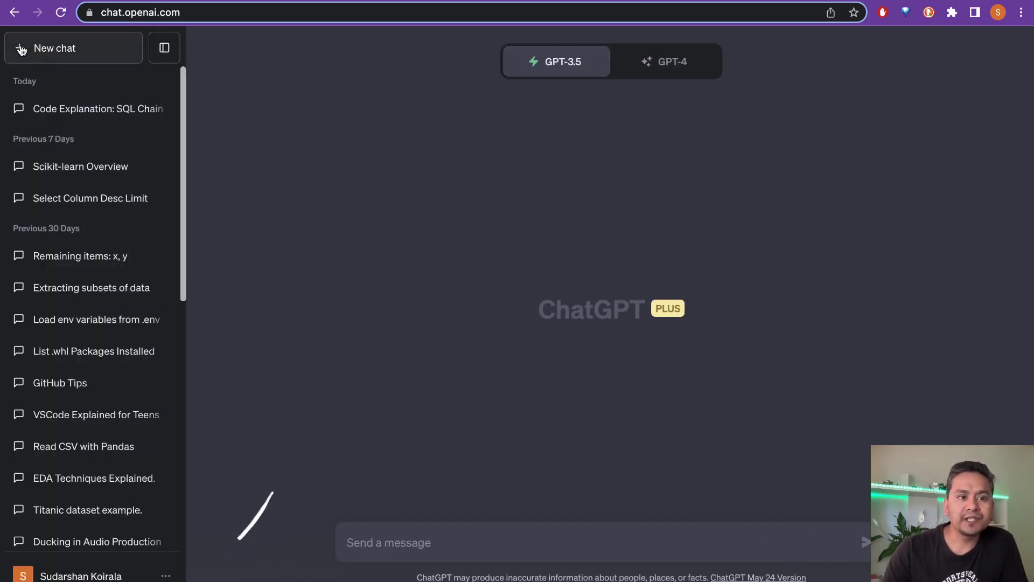
left_click(166, 576)
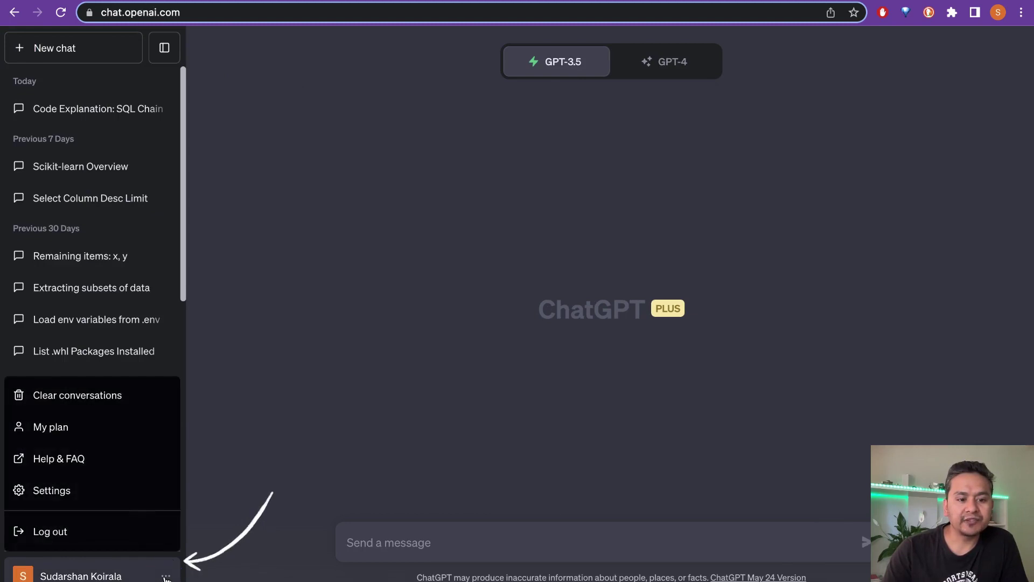
left_click(31, 491)
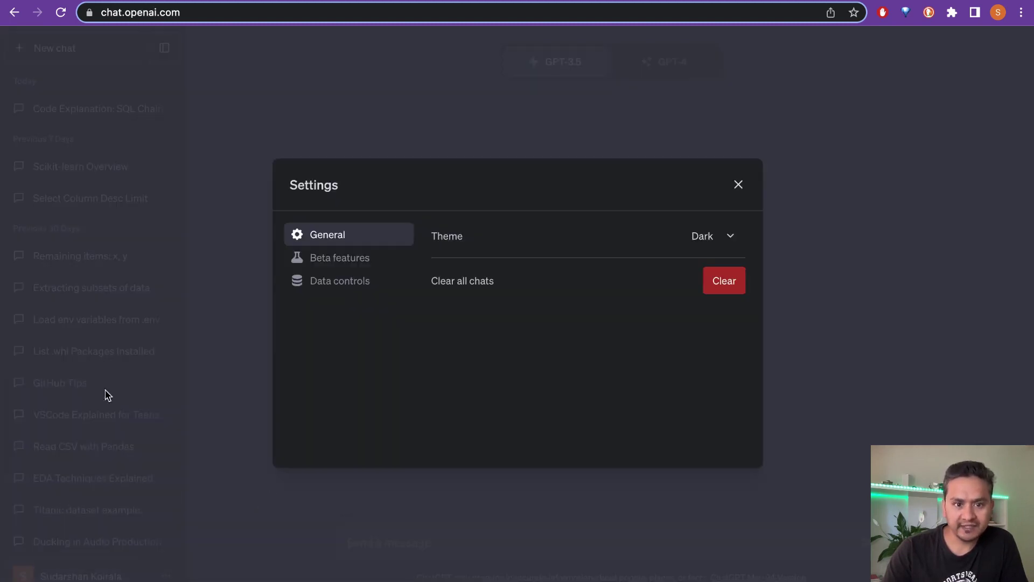
left_click(336, 259)
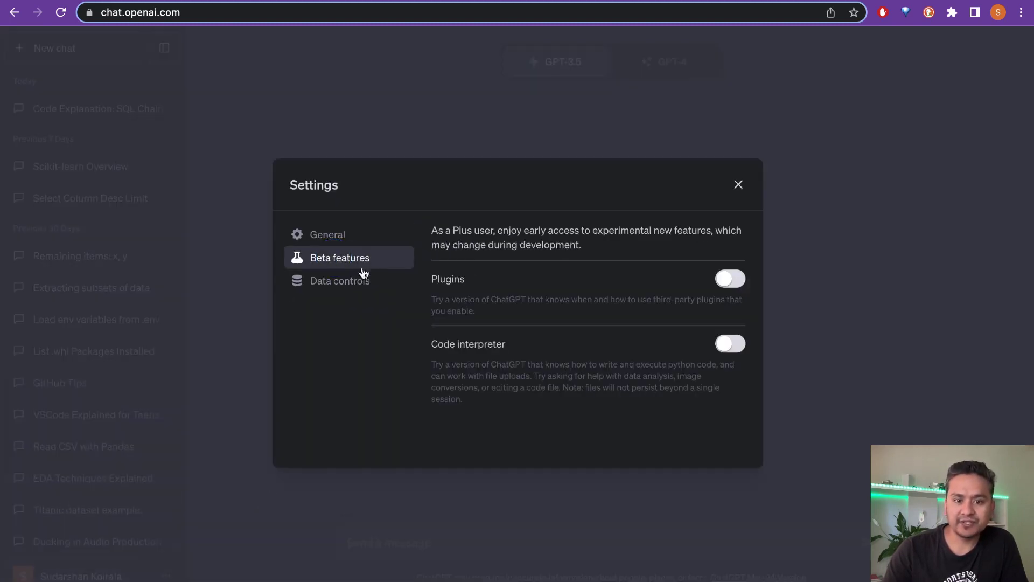
left_click(732, 347)
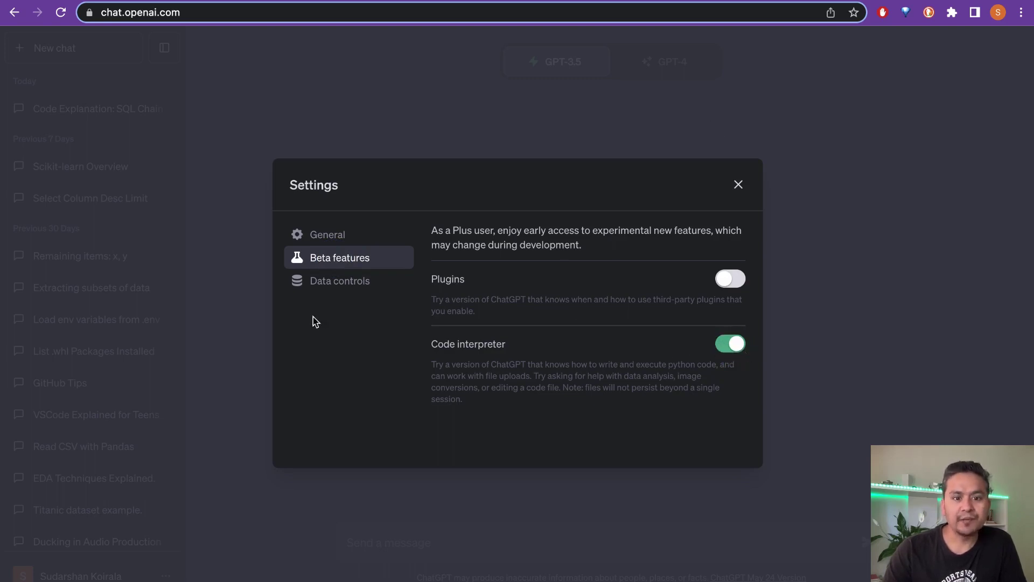
Review the Chat history & training option in the data controls and close the settings
left_click(338, 289)
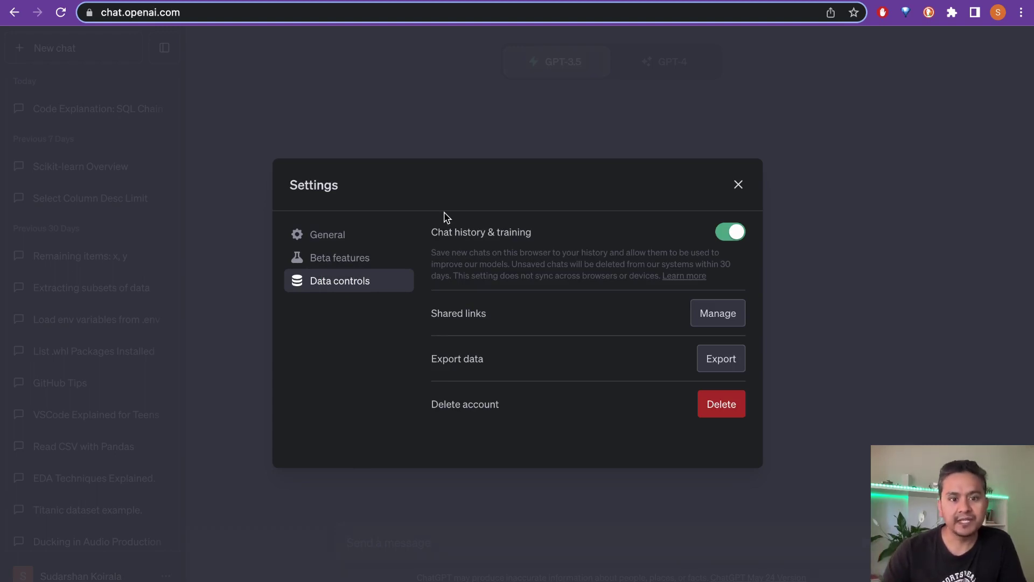
left_click_drag(503, 233, 555, 231)
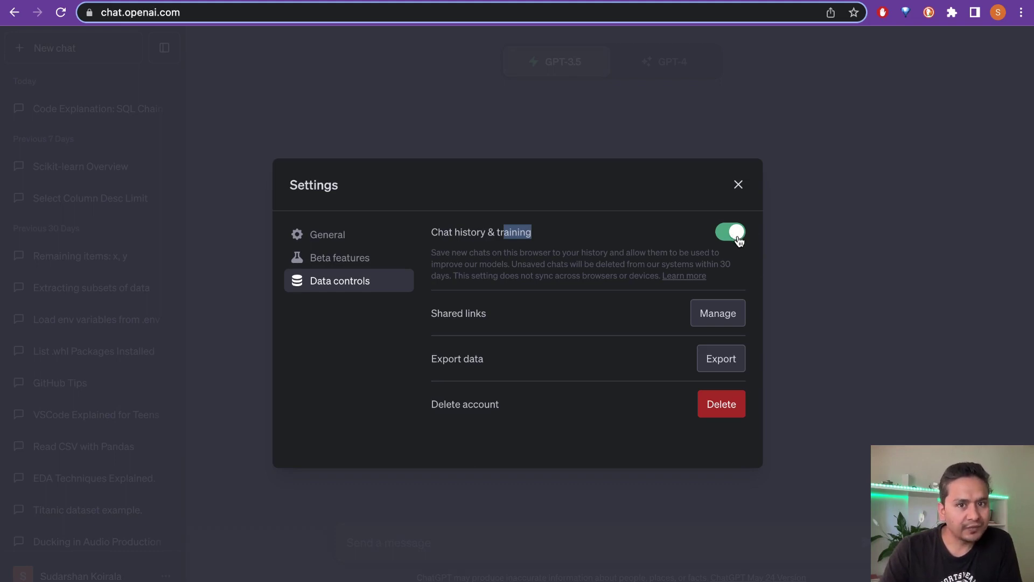
left_click(816, 307)
Switch the new chat to GPT-4 with Code Interpreter and collapse the chat history sidebar
left_click(683, 62)
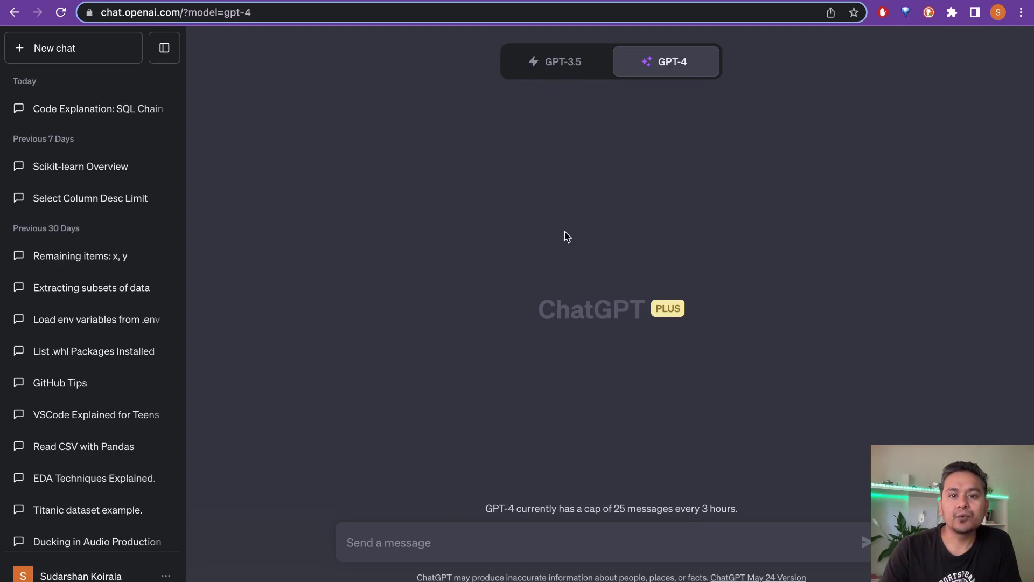
mouse_move(658, 57)
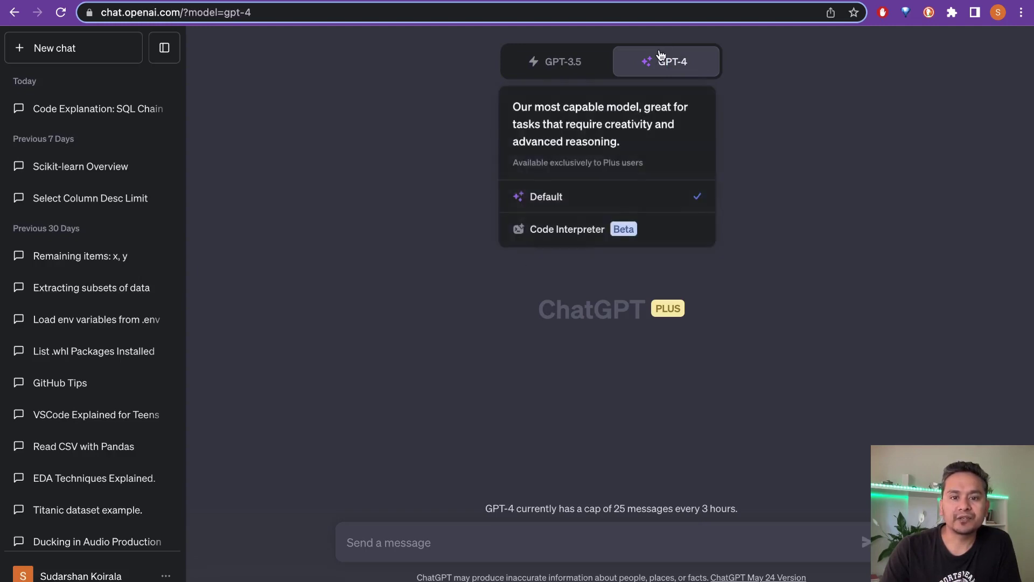
left_click(565, 229)
mouse_move(658, 76)
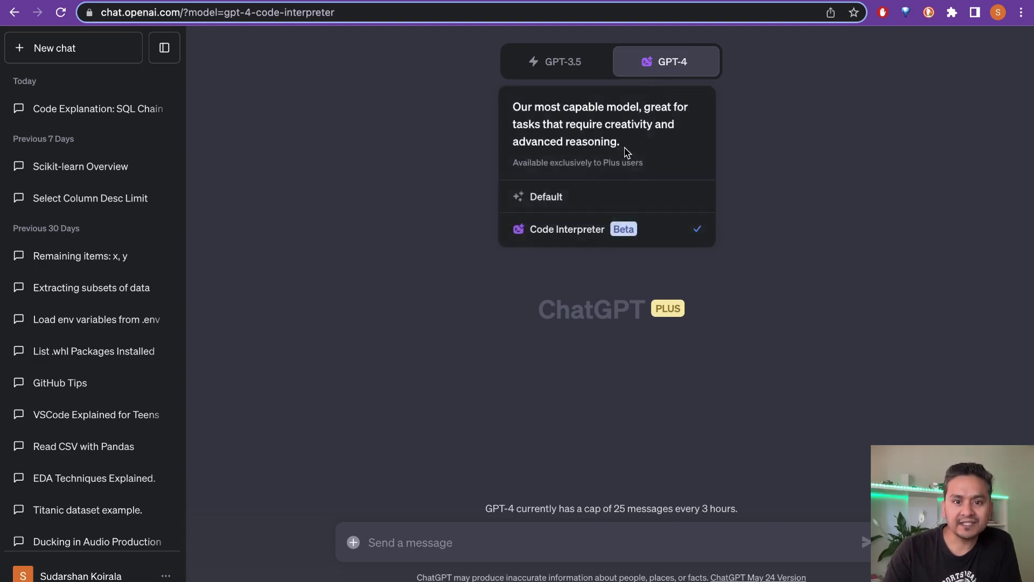
left_click(164, 48)
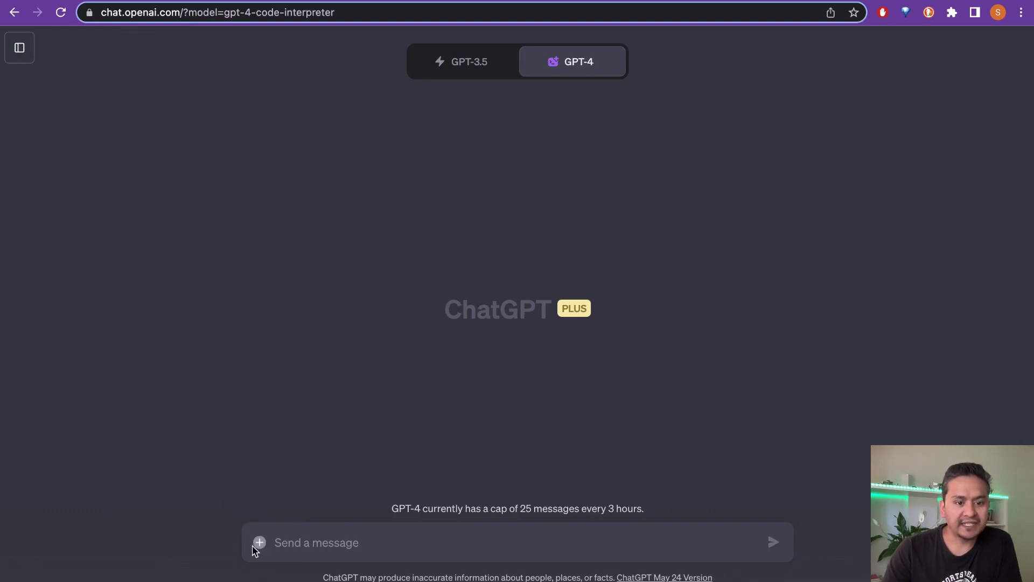
Check the Downloads files offered for upload to the chat and leave without attaching any
left_click(260, 544)
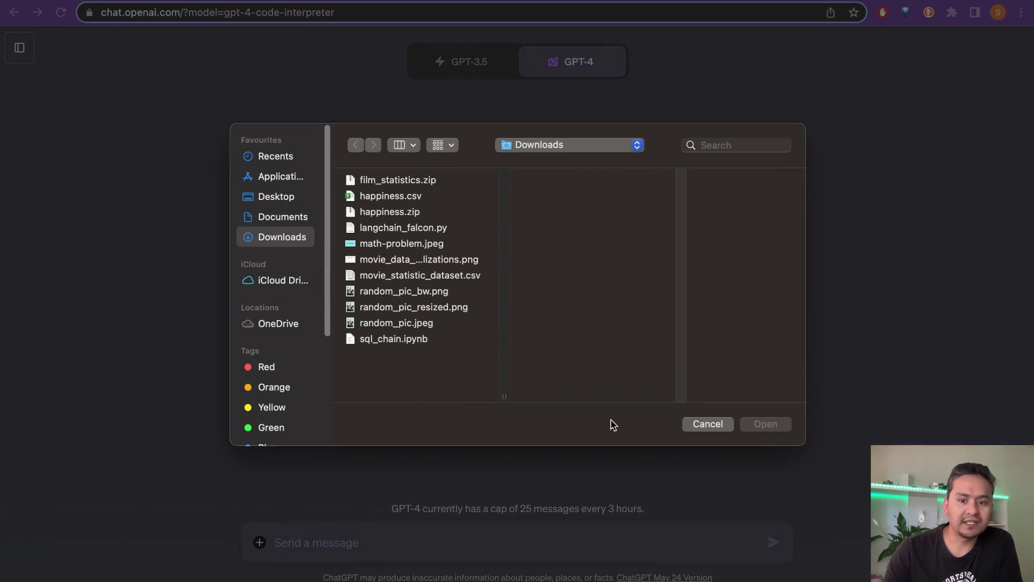
left_click(710, 424)
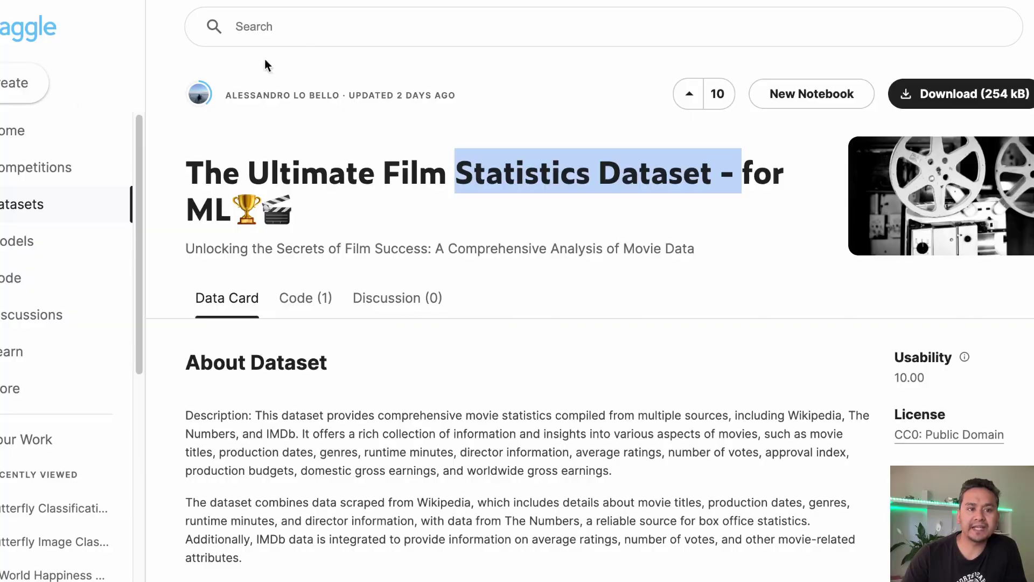
Review the Kaggle page of The Ultimate Film Statistics Dataset and its description
left_click(316, 171)
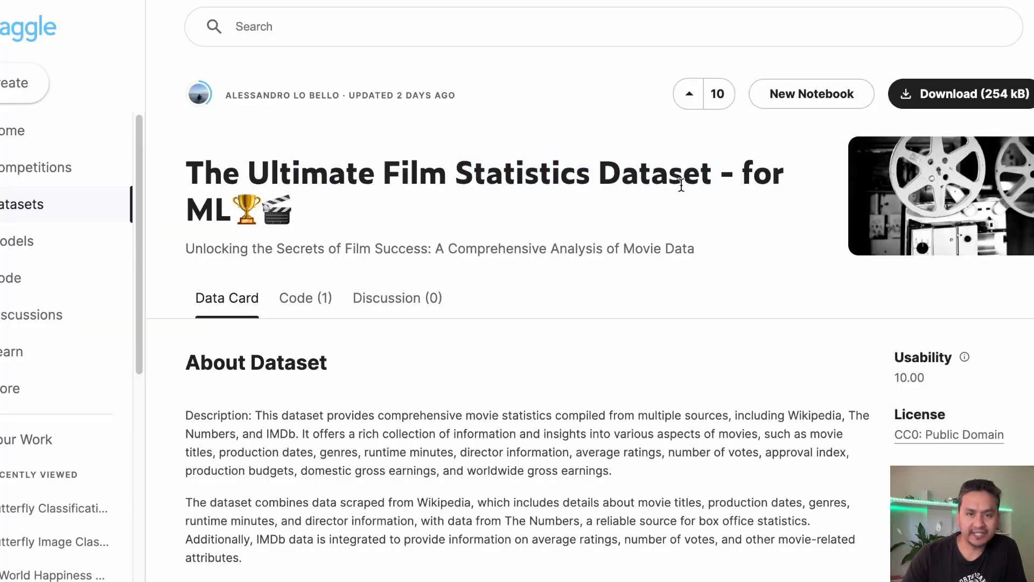
scroll(294, 347, "down", 1)
scroll(296, 350, "down", 1)
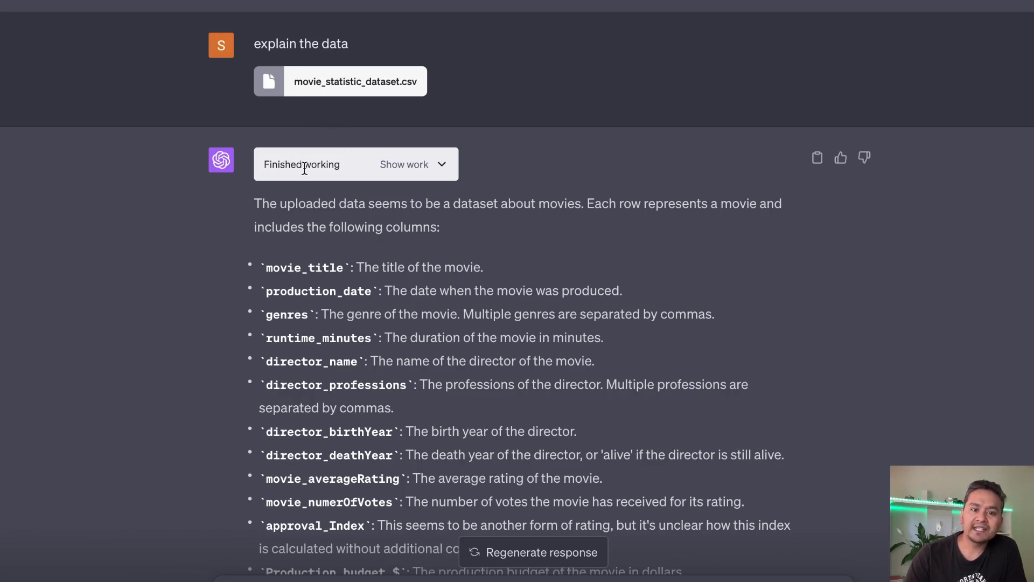
In the ChatGPT conversation, inspect the code behind the "explain the data" answer, collapse it and read the column descriptions
left_click(416, 167)
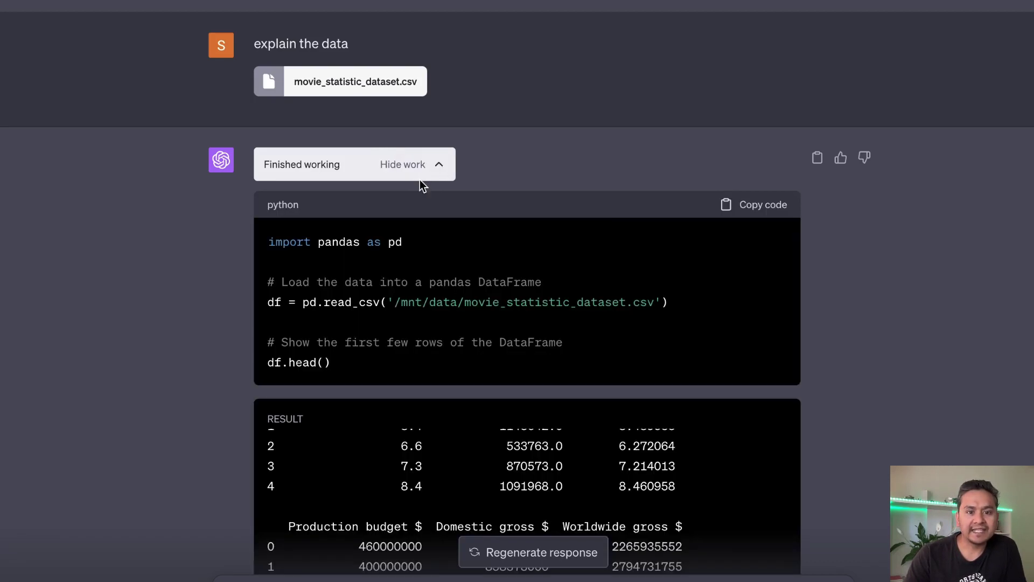
scroll(388, 273, "down", 1)
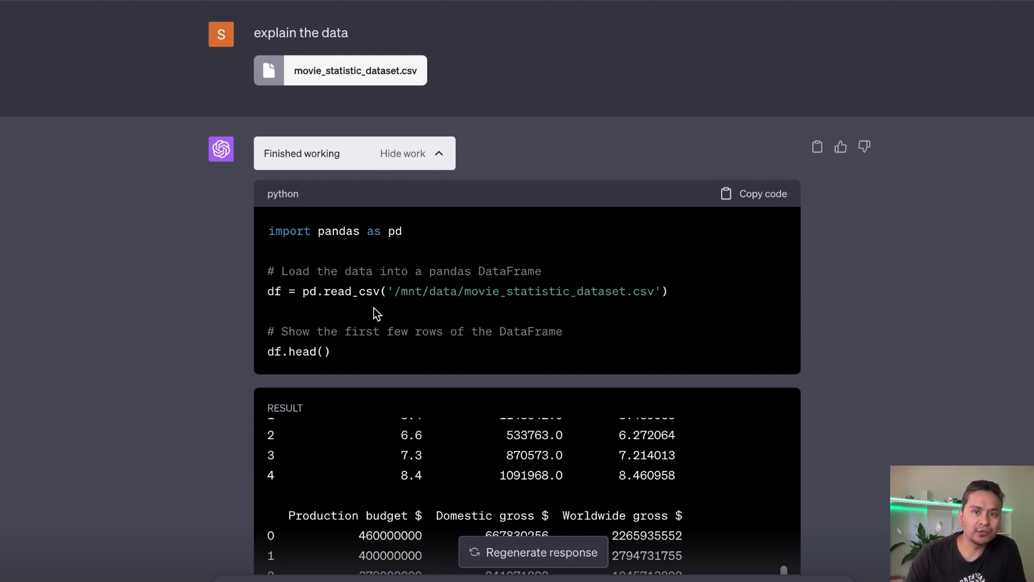
left_click(440, 156)
scroll(323, 189, "down", 1)
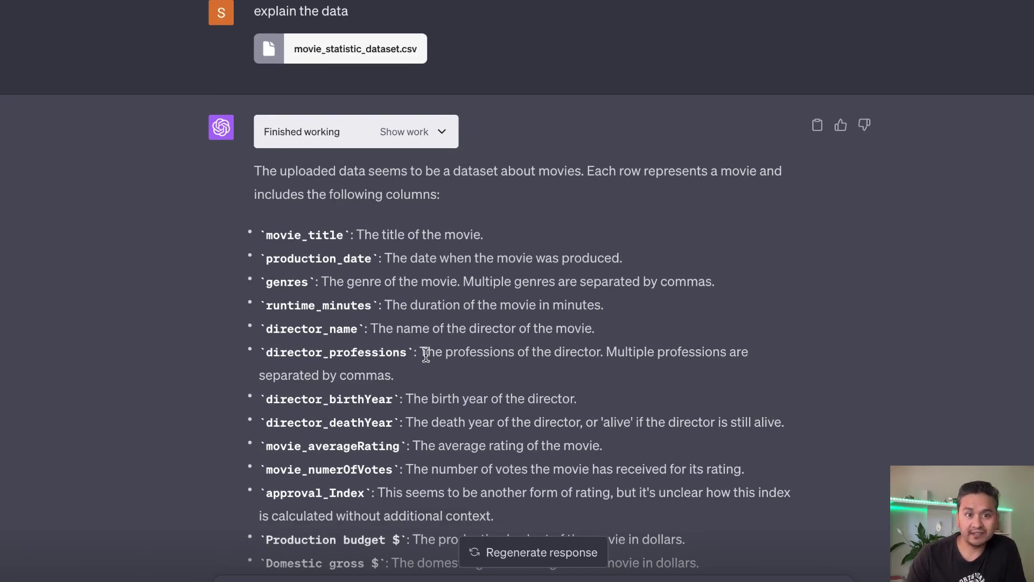
scroll(425, 326, "down", 2)
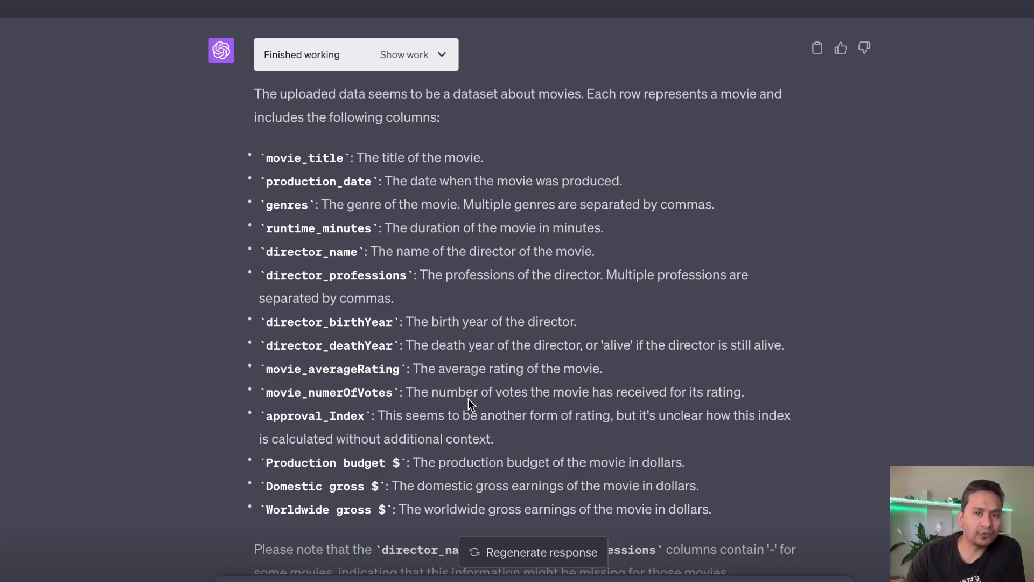
scroll(310, 478, "down", 3)
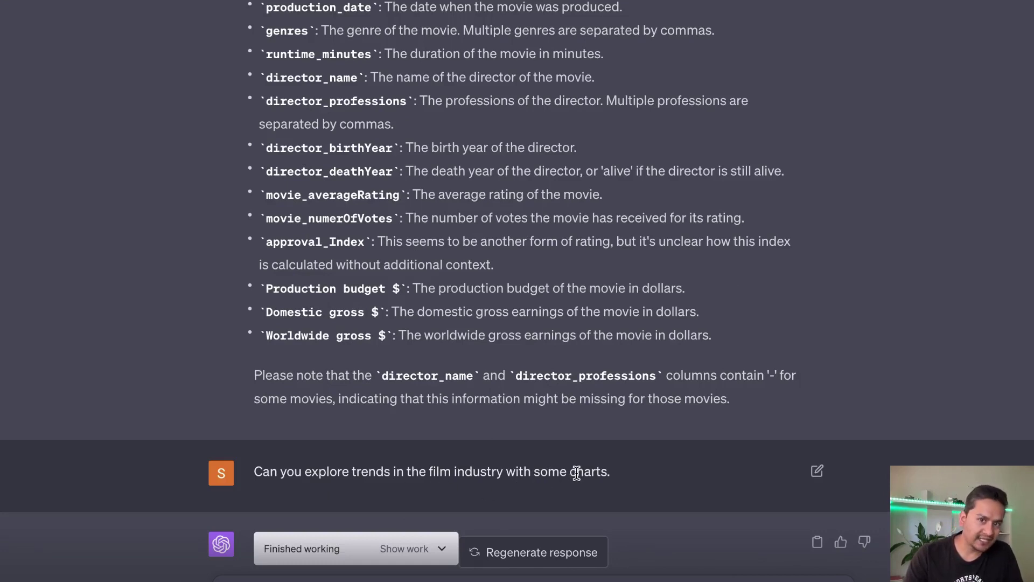
Examine the film industry trend charts and the Python code that generated them
scroll(565, 464, "down", 1)
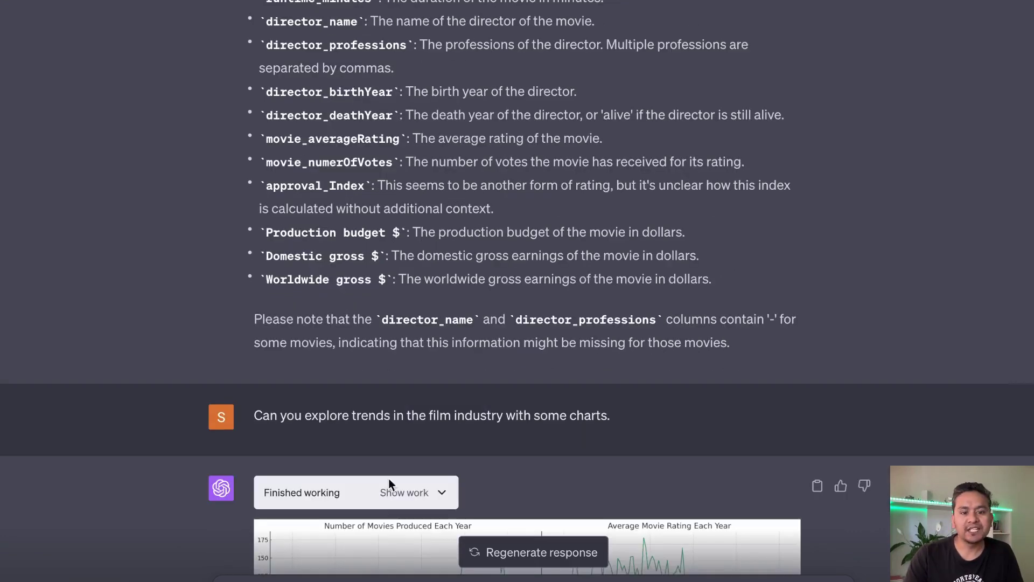
scroll(496, 411, "down", 6)
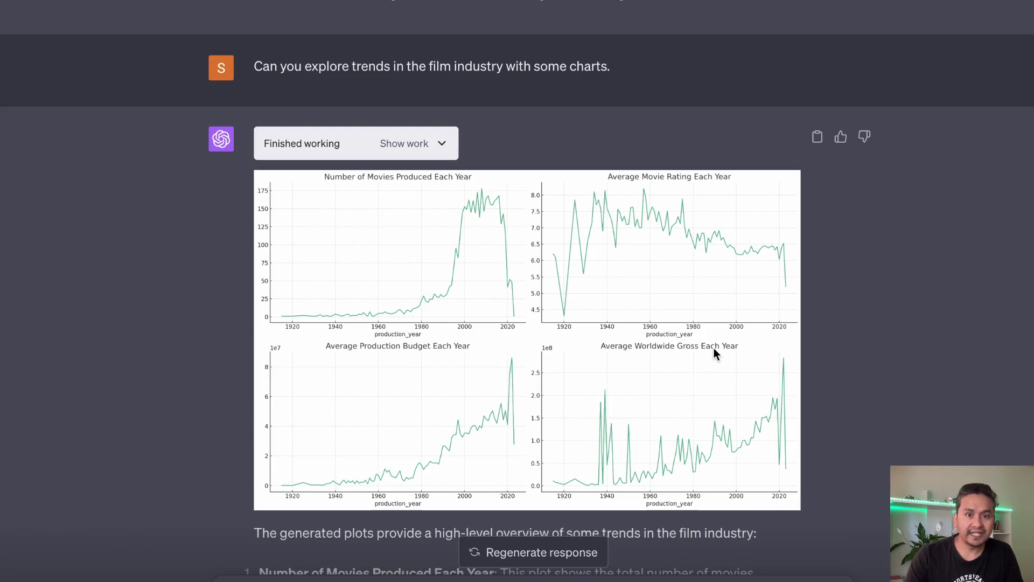
left_click(438, 145)
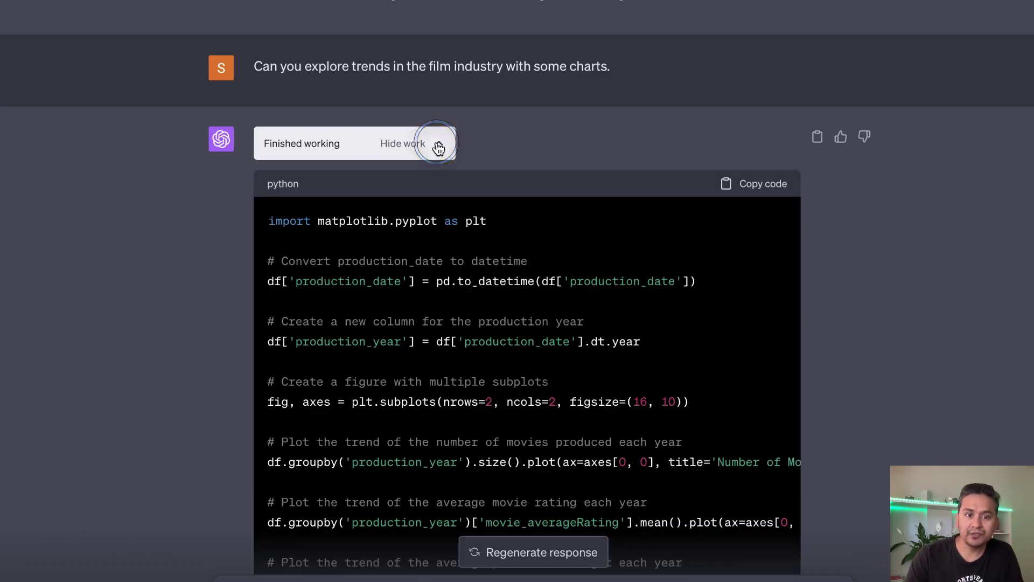
scroll(474, 339, "down", 1)
scroll(474, 340, "down", 3)
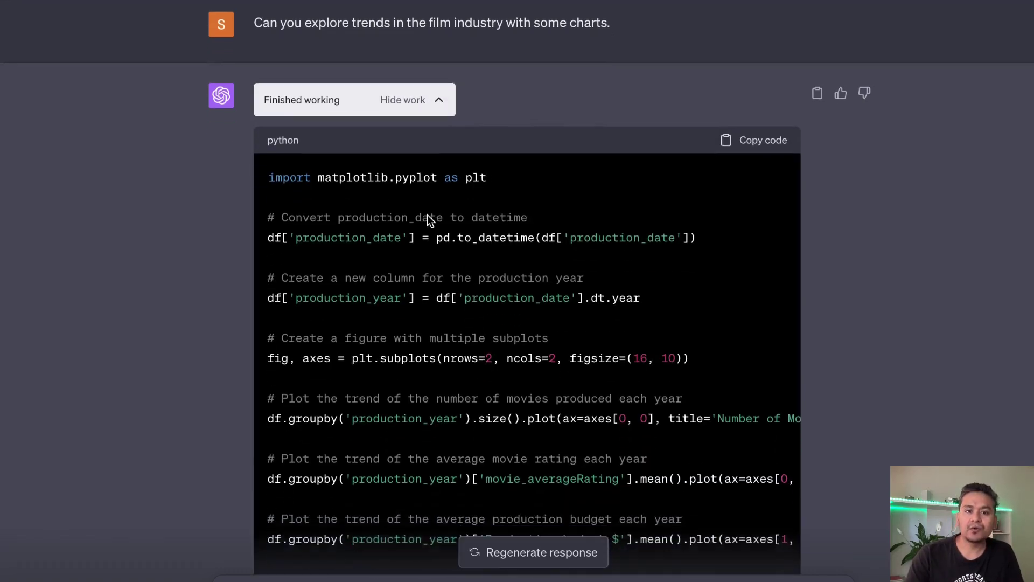
scroll(446, 281, "down", 1)
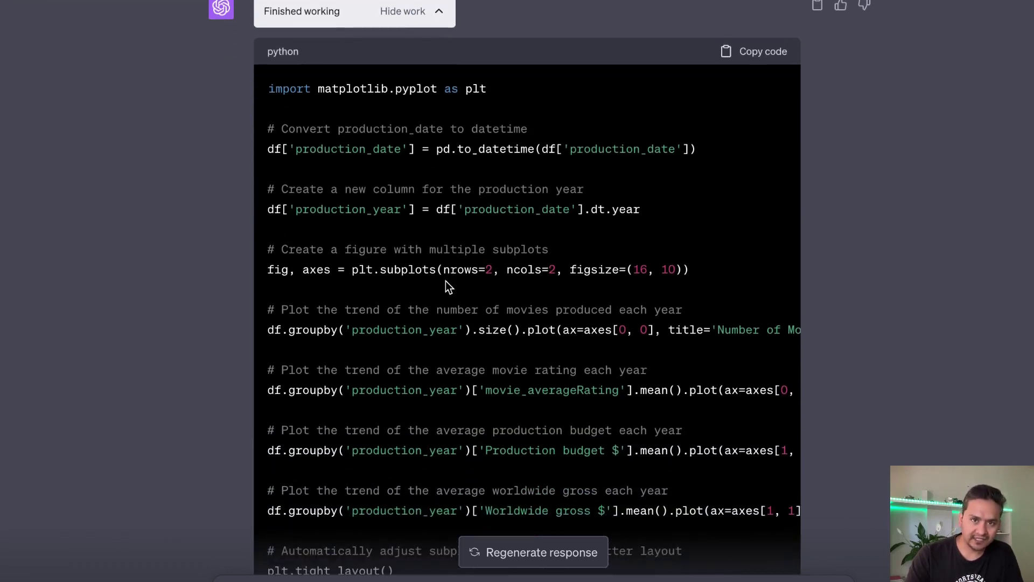
scroll(443, 275, "down", 8)
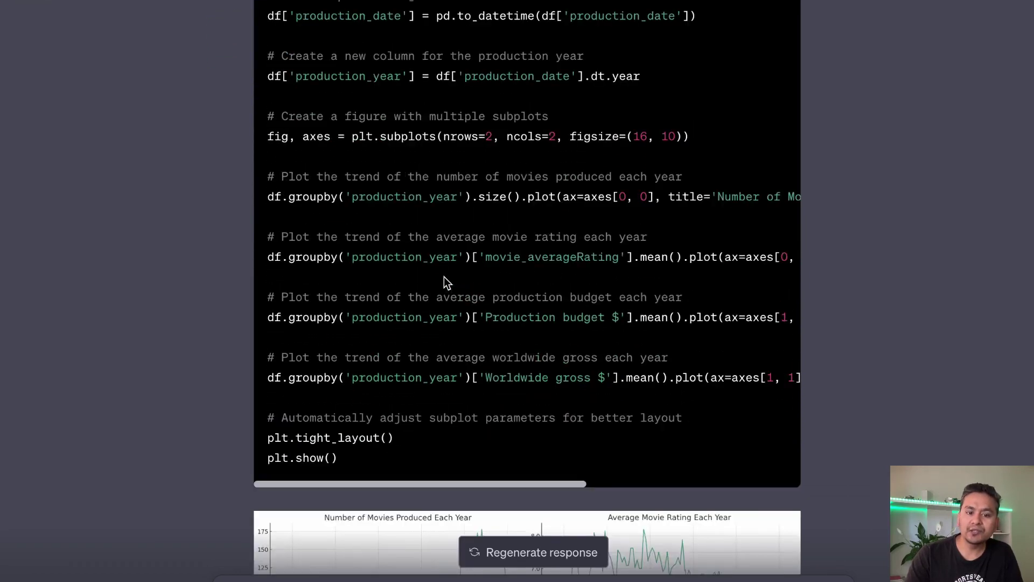
Read the written explanations of the four film trend plots below the charts
scroll(431, 361, "down", 6)
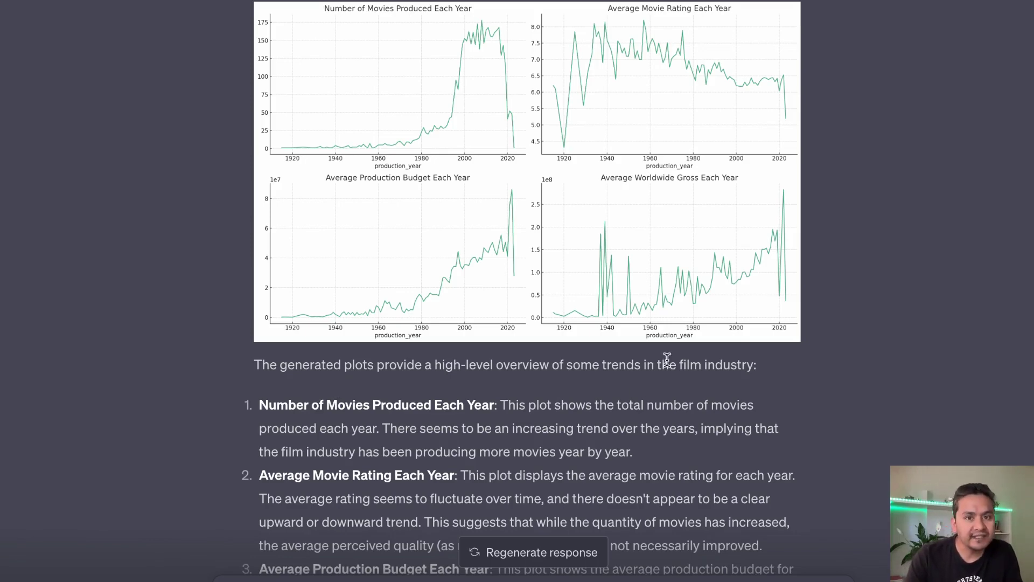
scroll(678, 359, "down", 1)
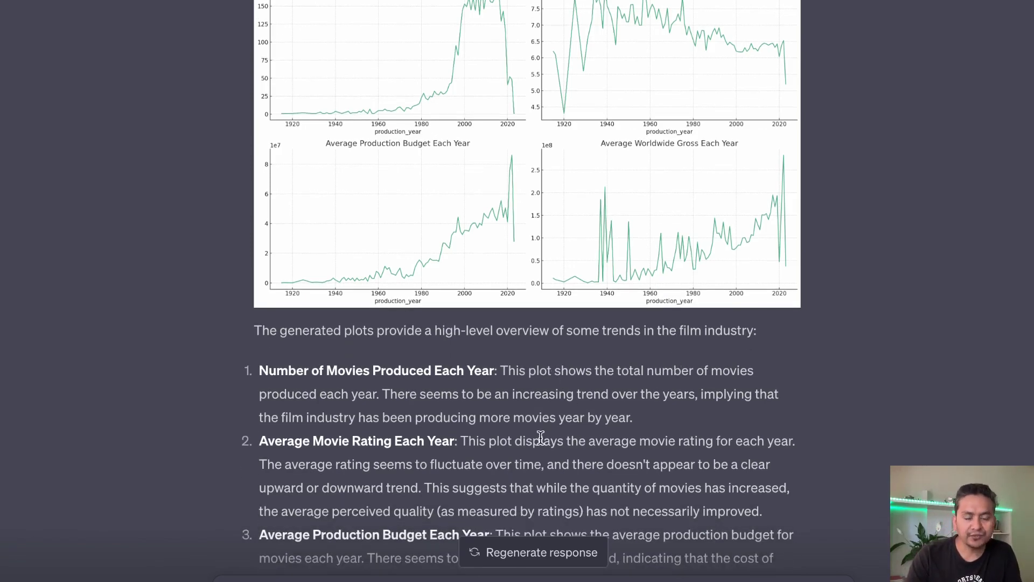
scroll(545, 433, "down", 1)
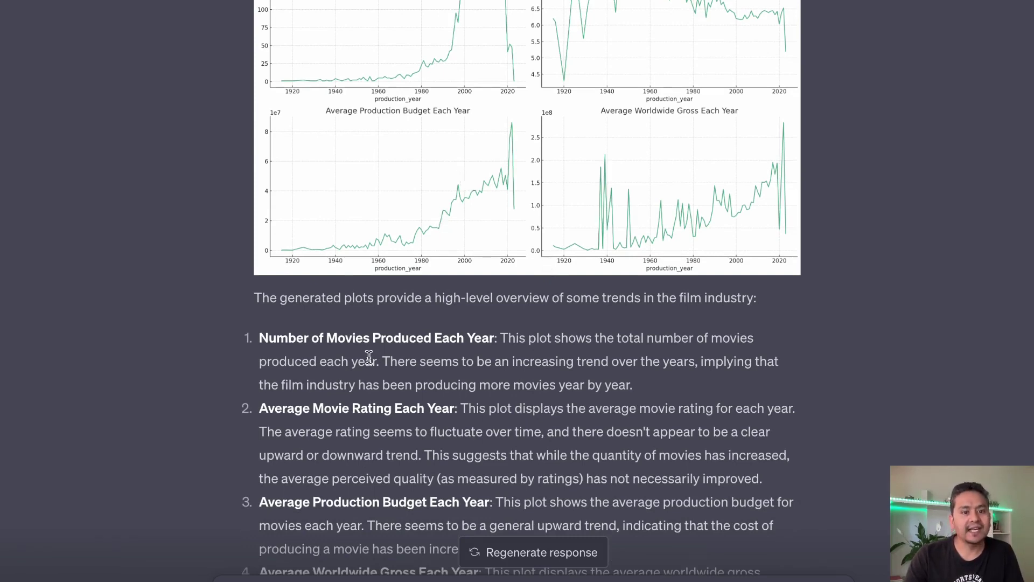
scroll(376, 355, "down", 4)
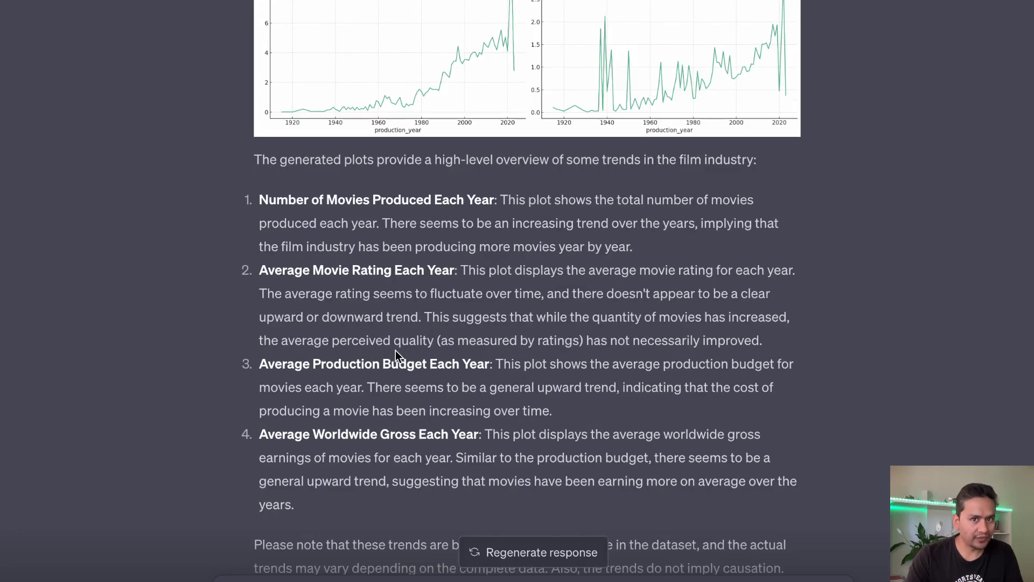
Review the answer to the request for 3 more visualizations, covering the movie ratings, movie runtime and production budget vs worldwide gross charts
scroll(395, 350, "down", 8)
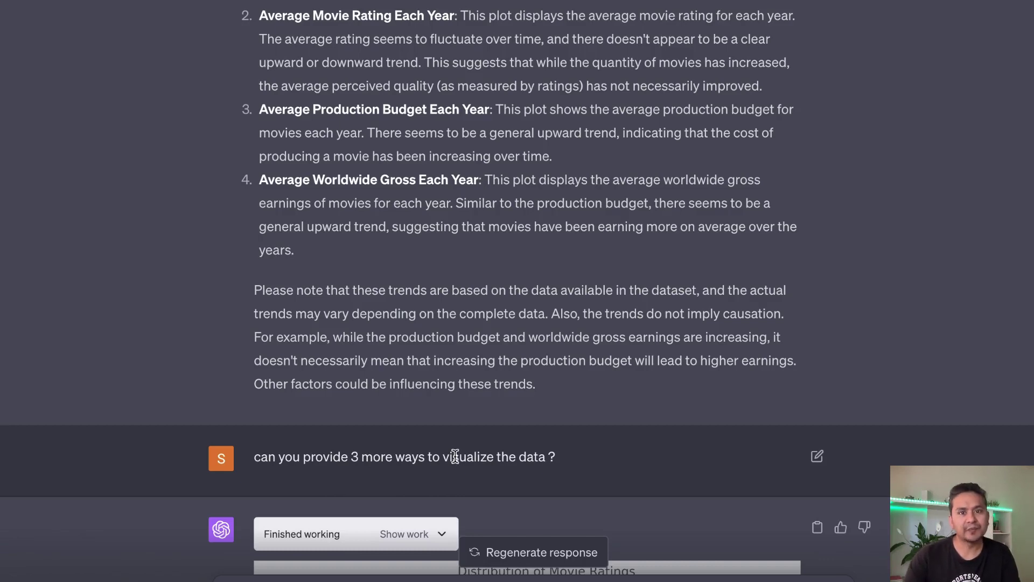
scroll(456, 456, "down", 1)
scroll(437, 407, "down", 1)
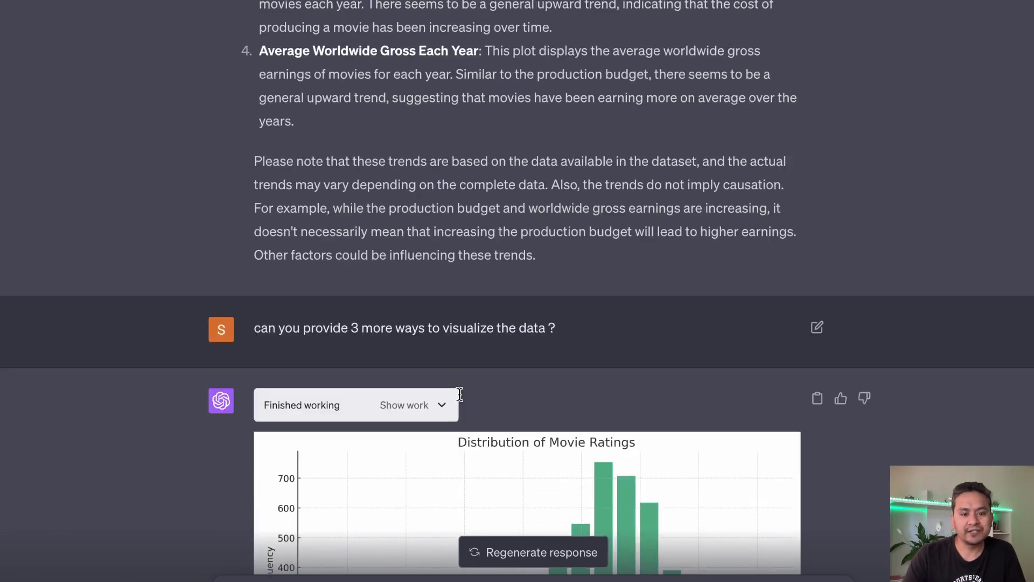
scroll(477, 393, "down", 4)
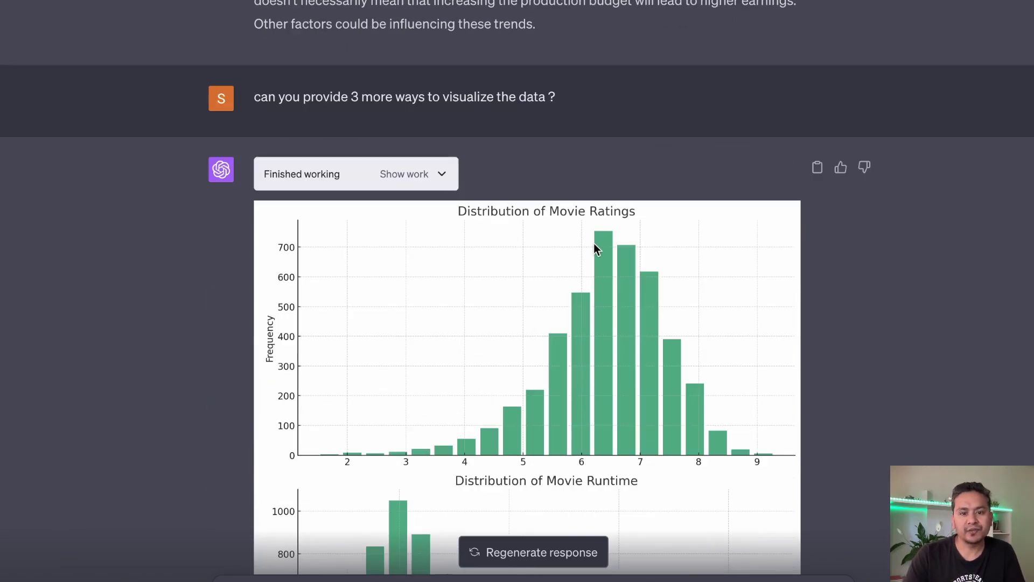
scroll(594, 244, "down", 4)
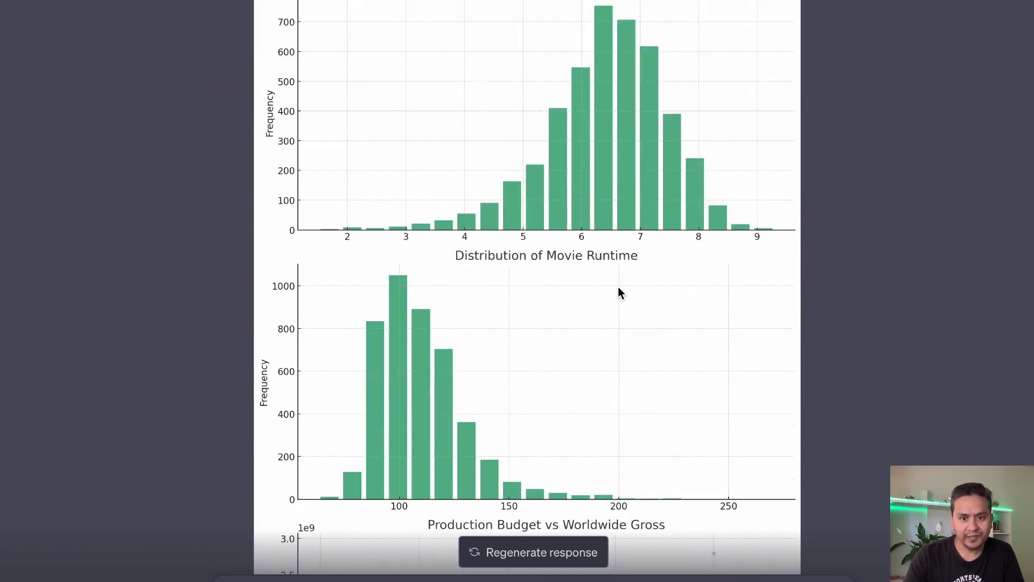
scroll(618, 291, "down", 4)
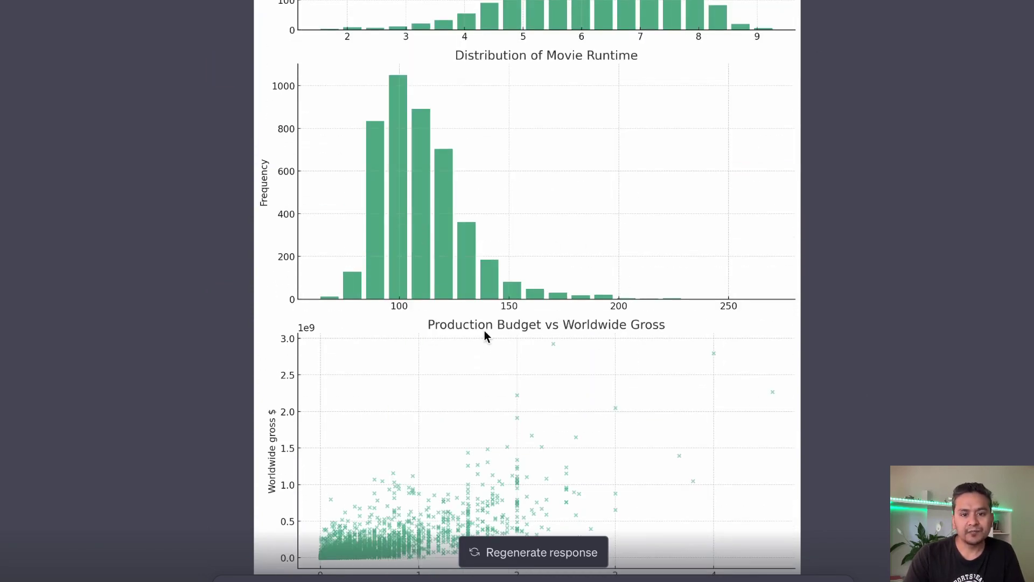
scroll(603, 330, "down", 2)
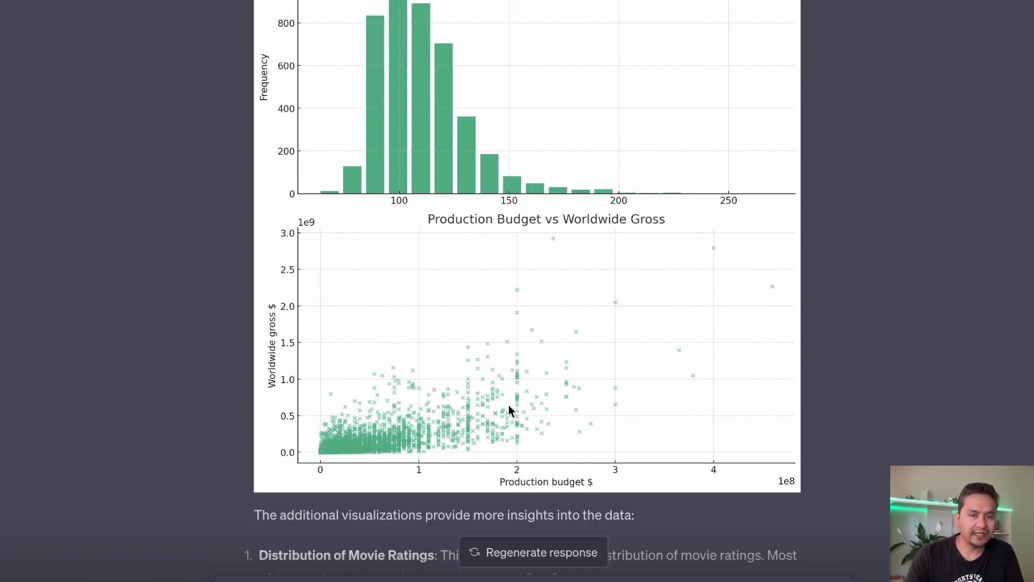
scroll(508, 405, "up", 5)
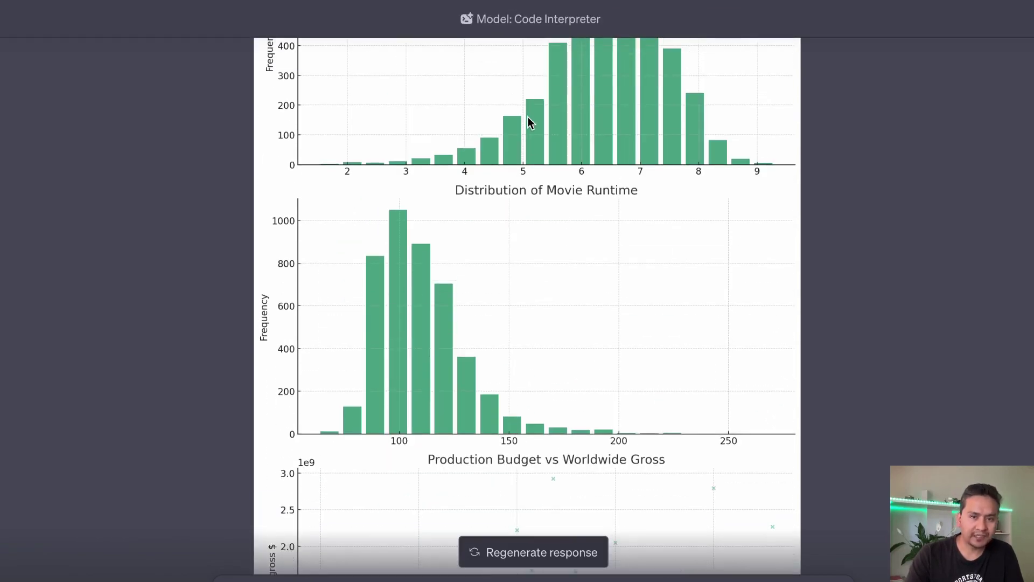
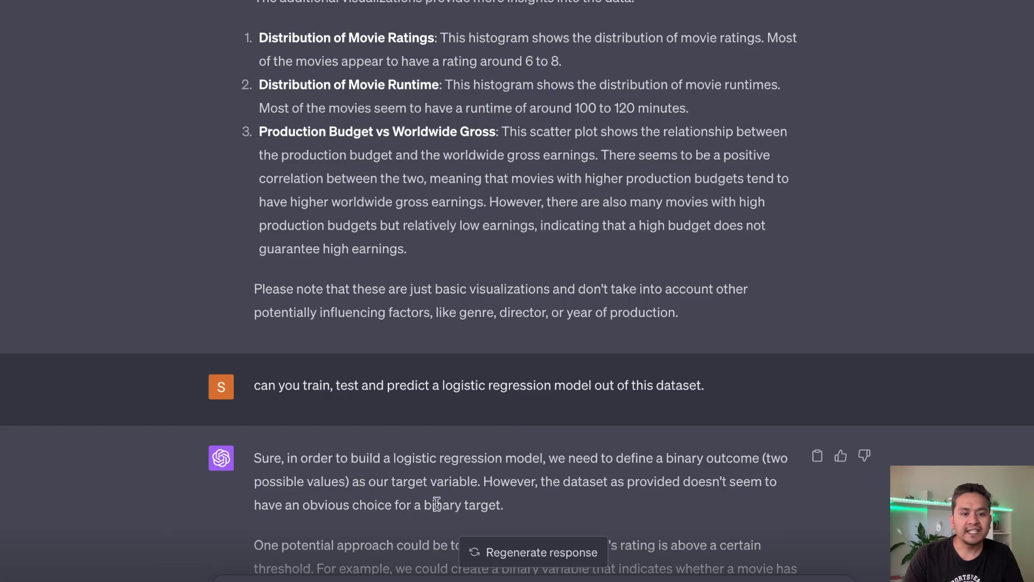
Read the proposed approach for training, testing and predicting with a logistic regression model on the film dataset
scroll(425, 495, "down", 1)
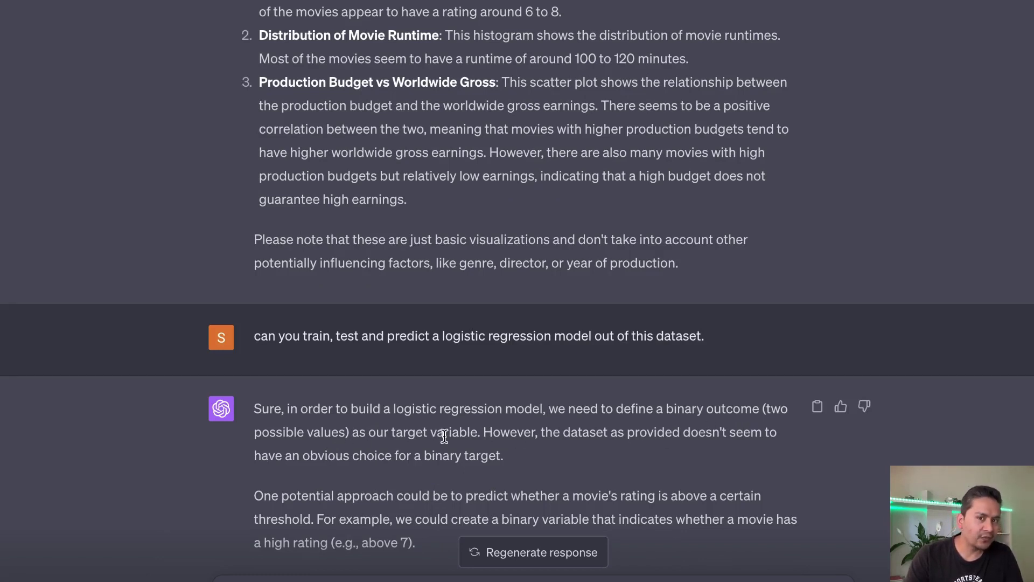
scroll(447, 437, "down", 1)
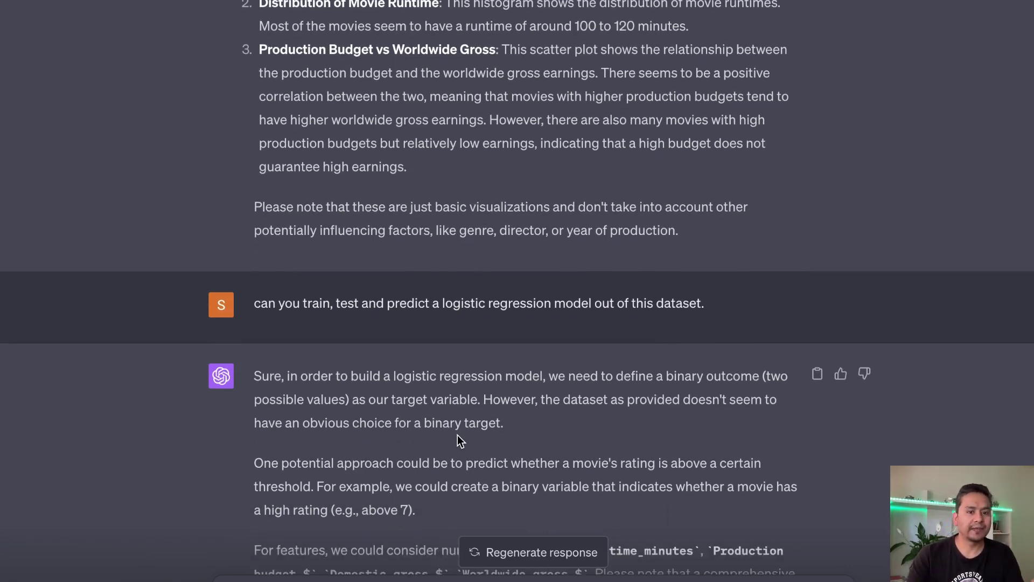
scroll(458, 441, "down", 3)
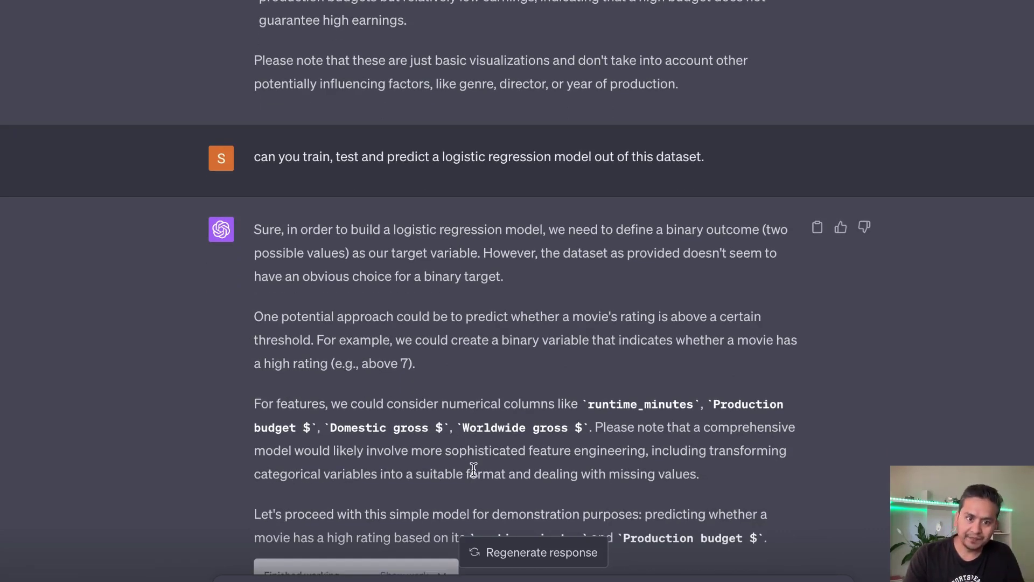
scroll(474, 470, "down", 5)
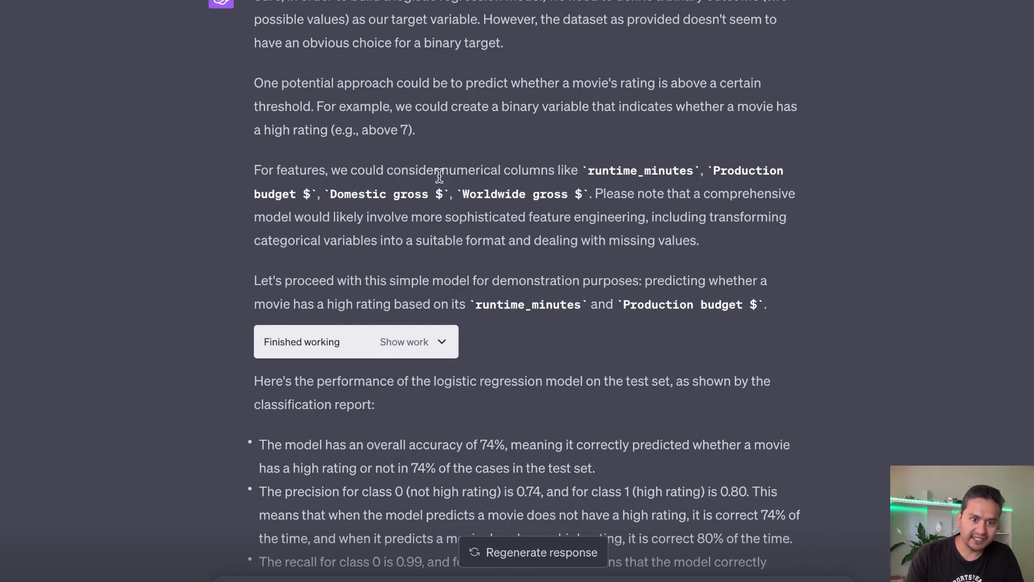
Show the Python code behind the logistic regression answer and inspect the high_rating target, feature matrix and scaling lines
left_click(414, 343)
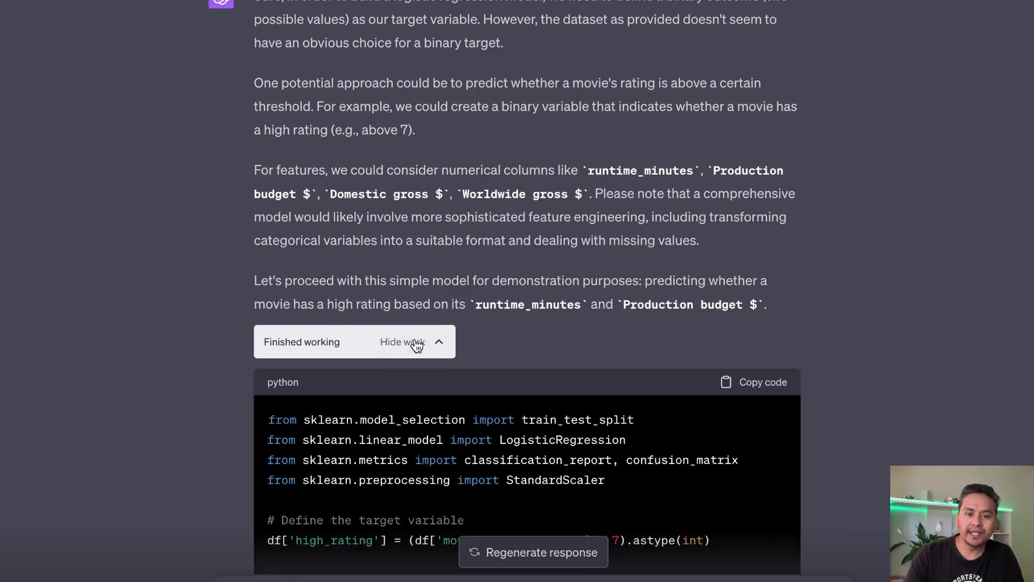
scroll(415, 340, "down", 6)
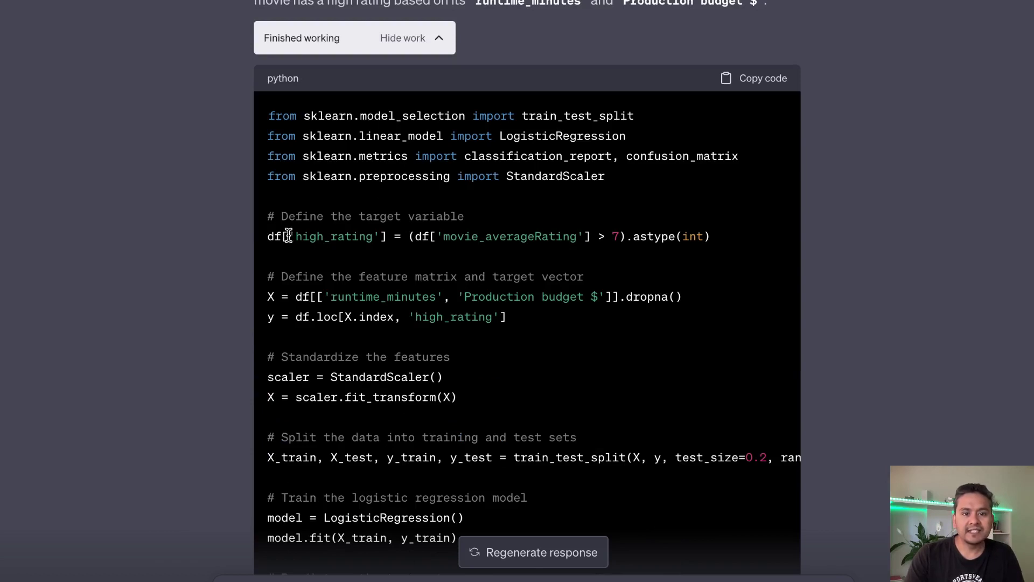
left_click_drag(294, 237, 380, 237)
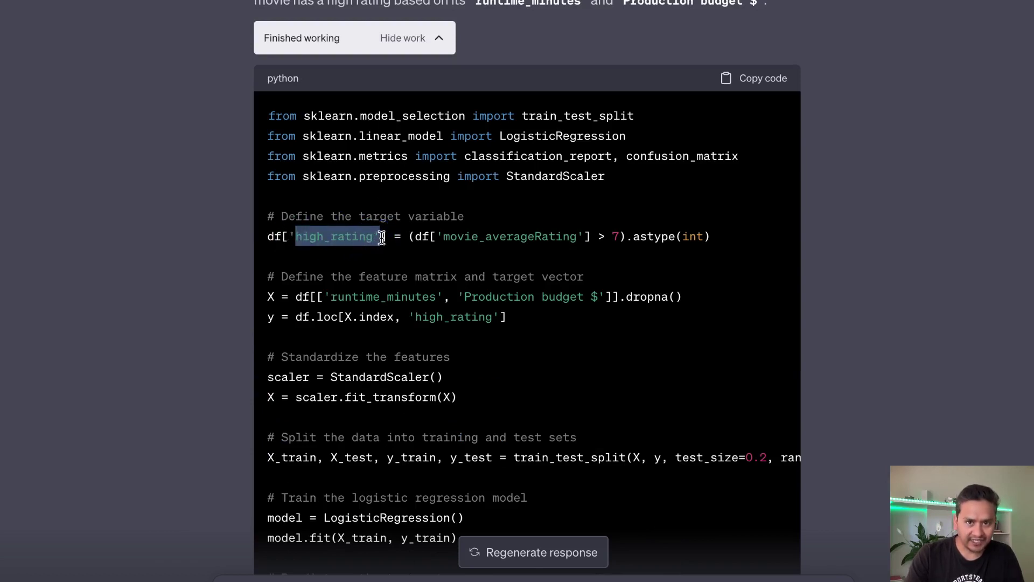
left_click(402, 234)
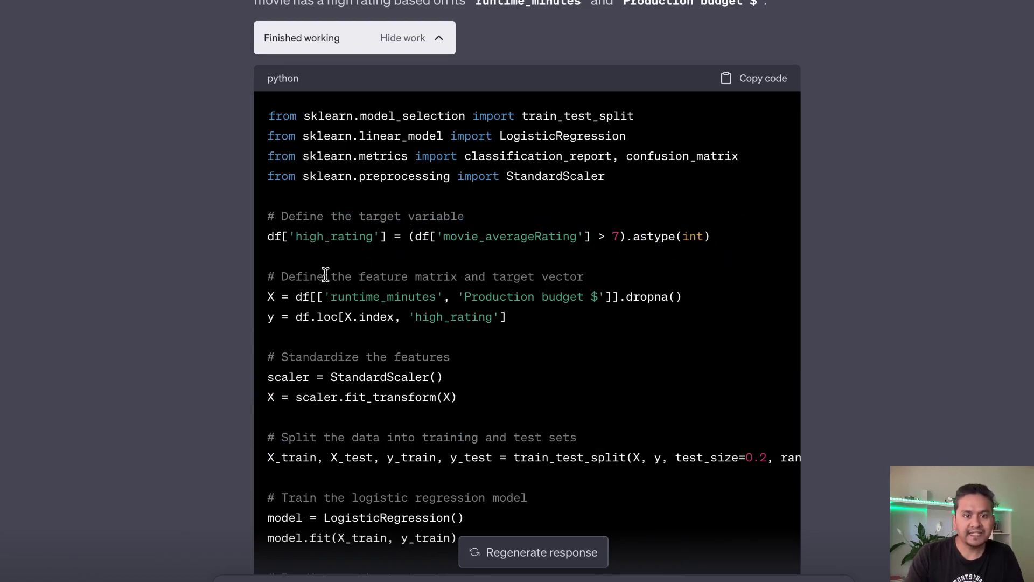
left_click(308, 295)
left_click(286, 375)
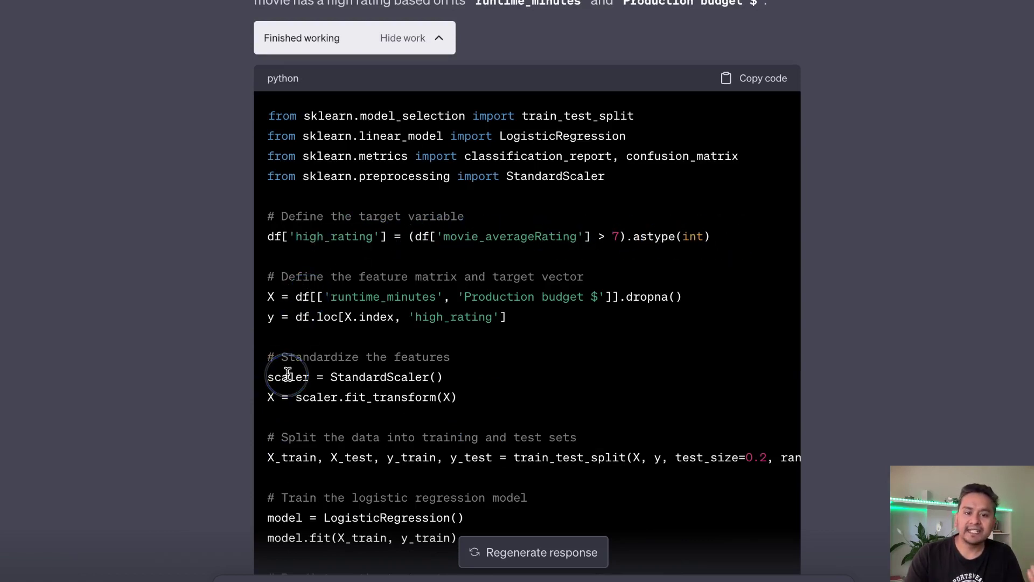
Examine the code that splits the data, trains the logistic regression model, predicts on the test set and displays the classification report
scroll(345, 372, "down", 1)
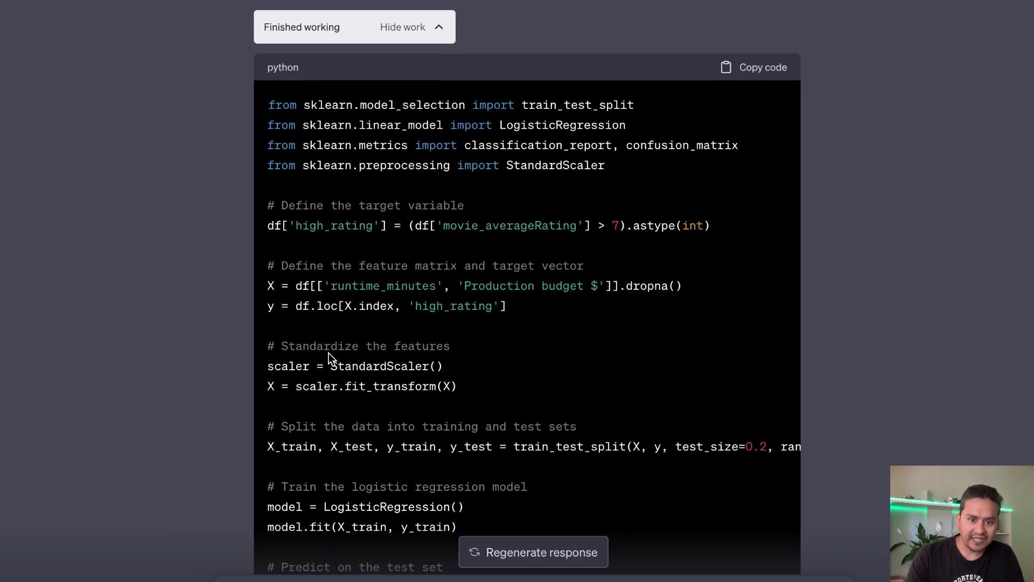
scroll(351, 360, "down", 1)
scroll(351, 360, "down", 2)
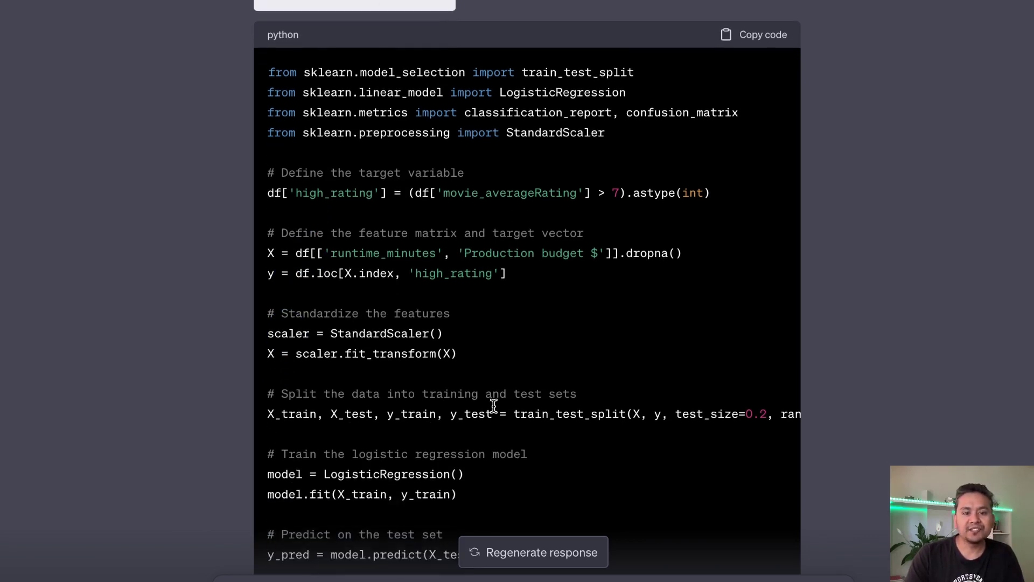
scroll(533, 410, "down", 3)
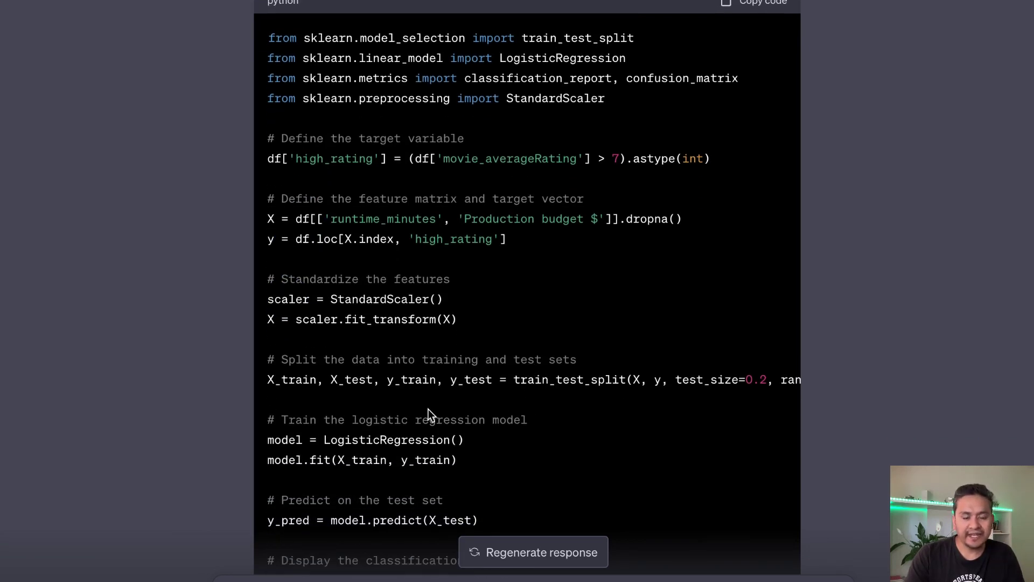
scroll(450, 409, "down", 6)
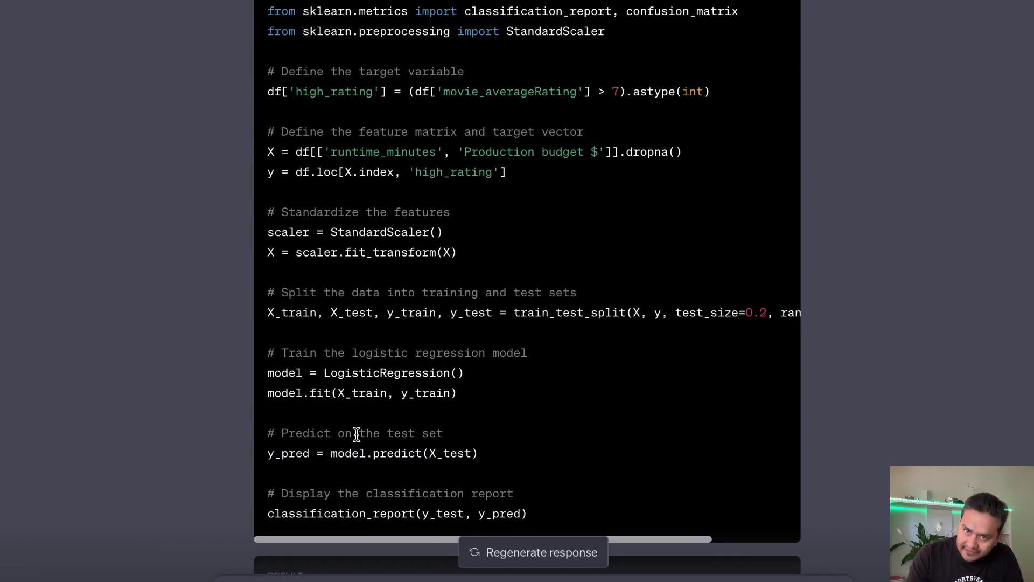
scroll(339, 431, "down", 8)
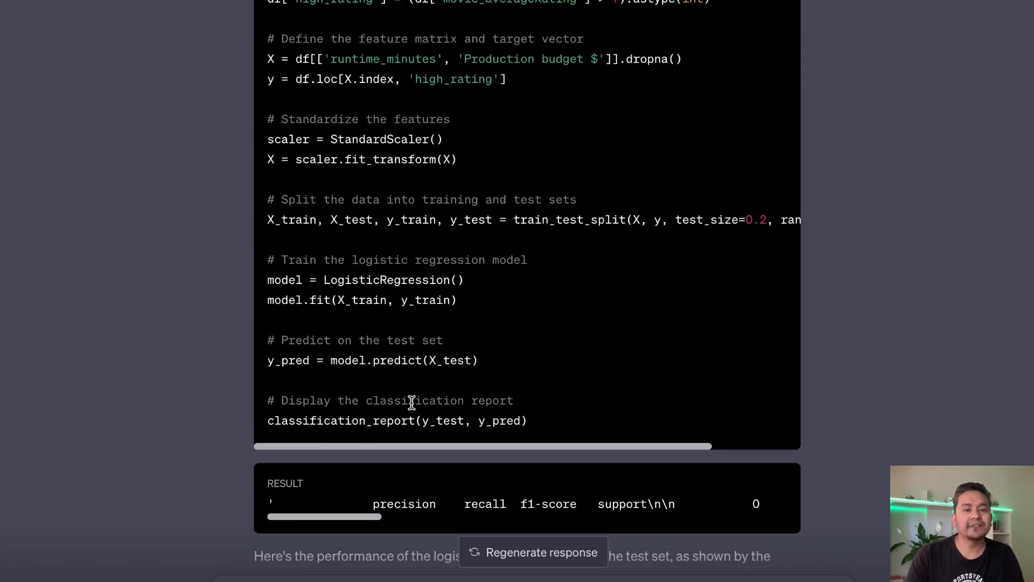
Read the logistic regression performance explanation, highlighting the accuracy, precision and recall points, and the closing notes on the model's limitations
scroll(423, 398, "down", 15)
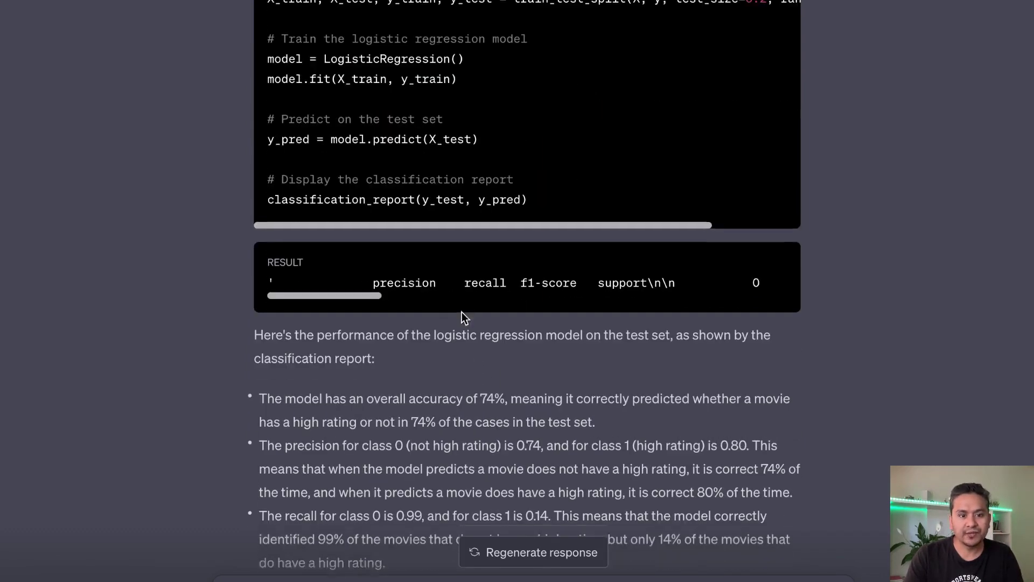
scroll(428, 237, "down", 5)
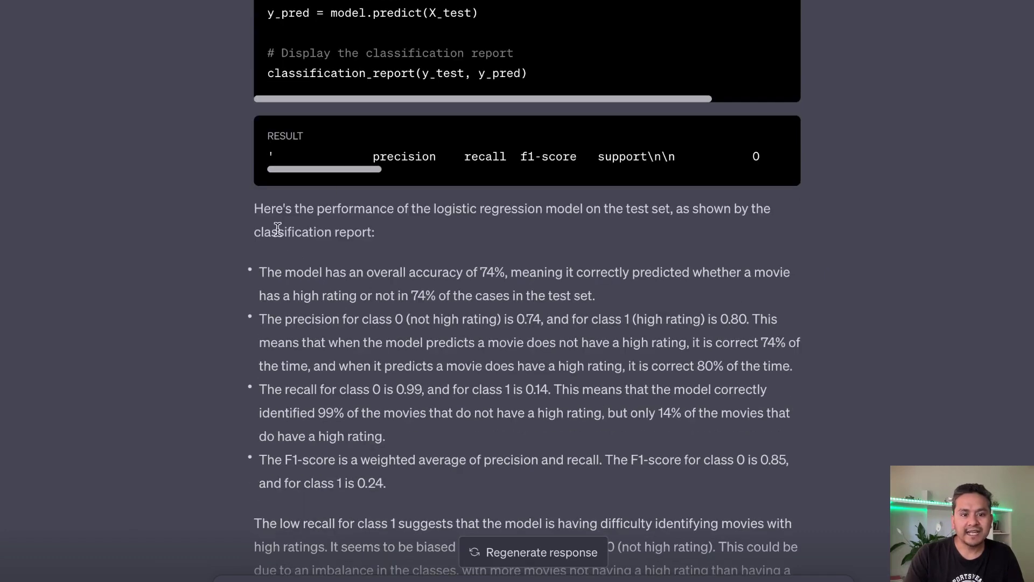
left_click_drag(263, 208, 554, 425)
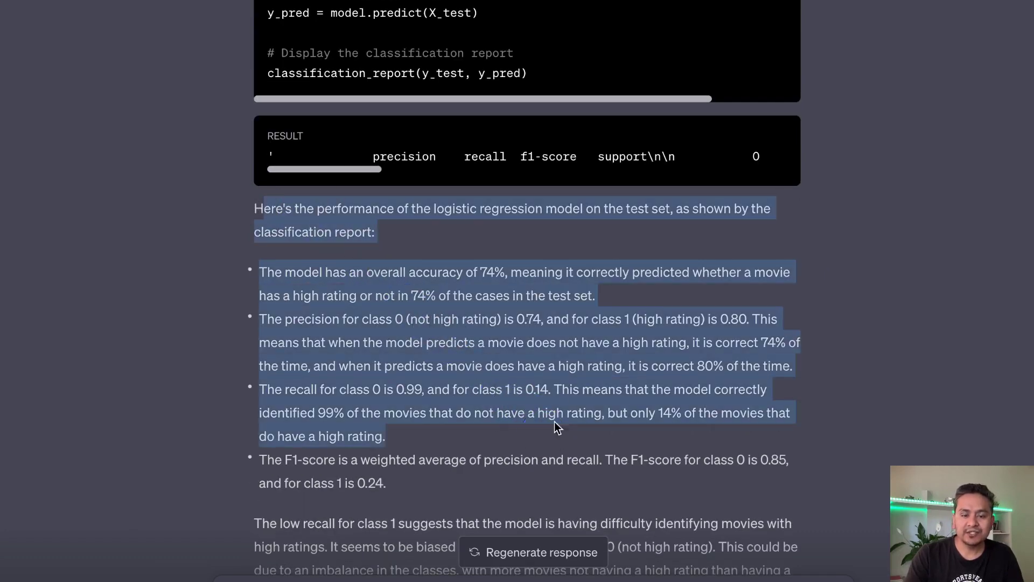
scroll(565, 394, "down", 5)
scroll(565, 393, "down", 5)
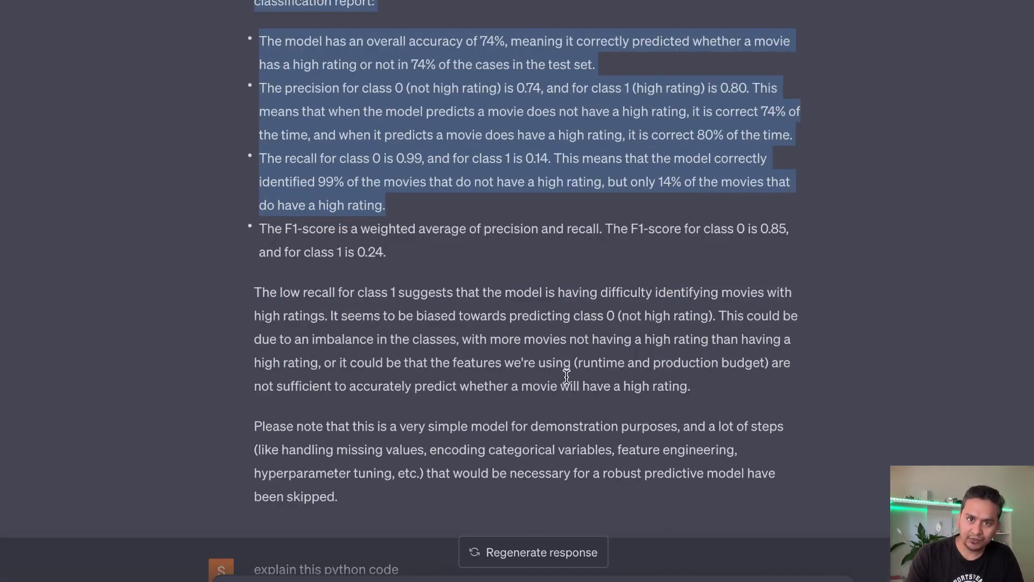
scroll(568, 374, "up", 1)
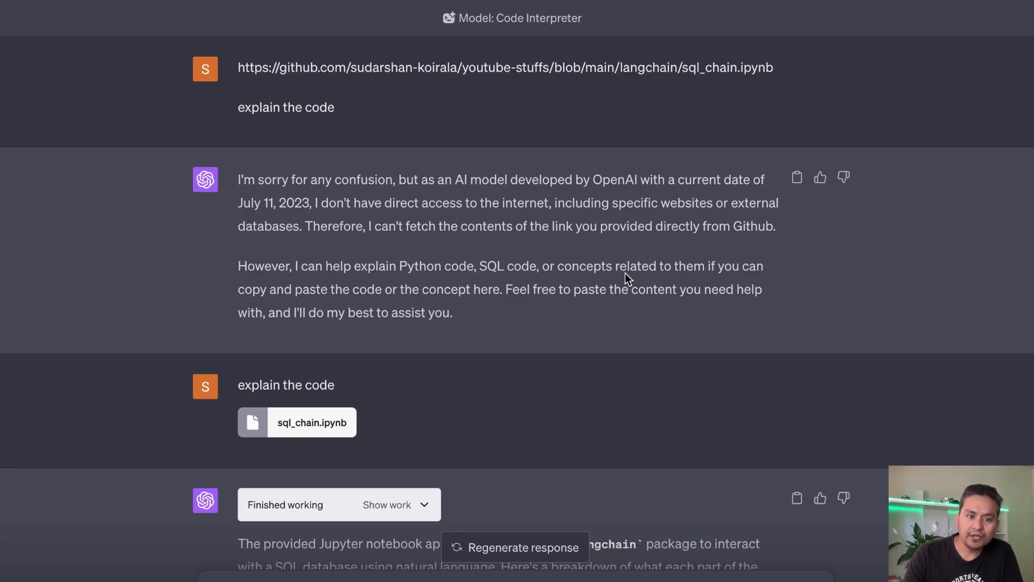
In the notebook explanation conversation, view the sql_chain.ipynb request, then expand and collapse the work behind its answer
scroll(351, 385, "down", 1)
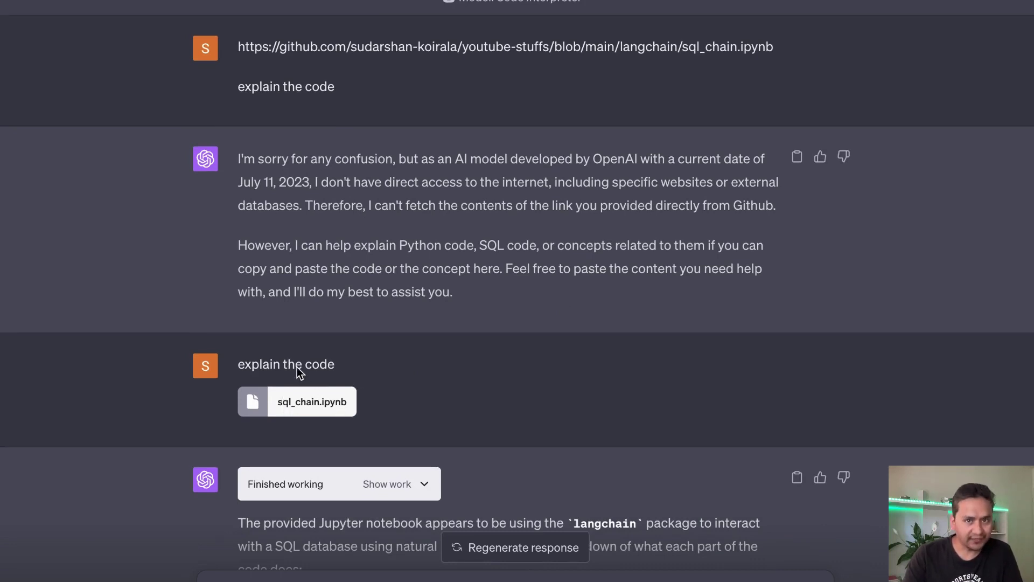
scroll(305, 372, "down", 5)
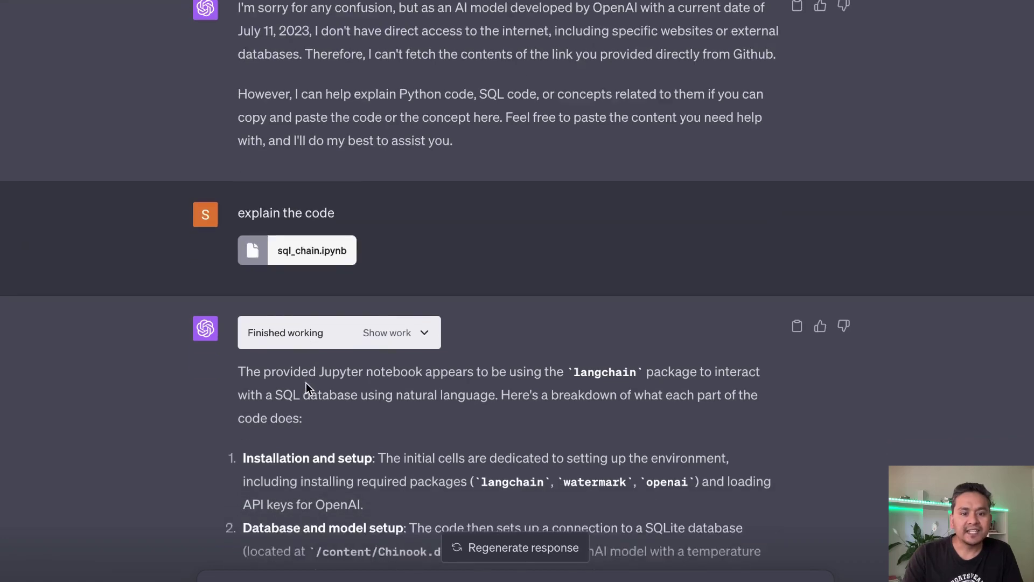
scroll(306, 383, "down", 2)
left_click(405, 280)
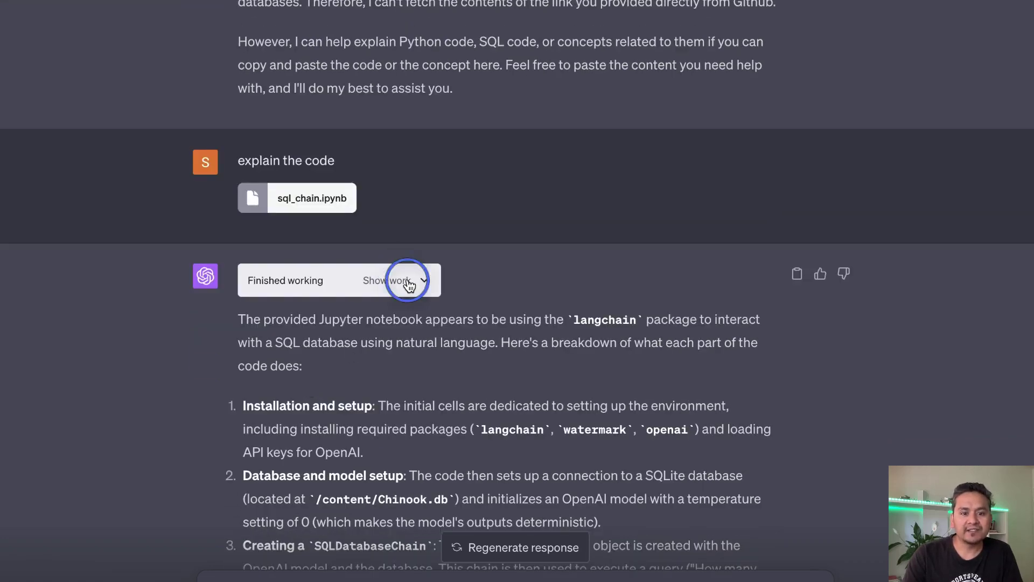
scroll(413, 307, "down", 2)
left_click(402, 183)
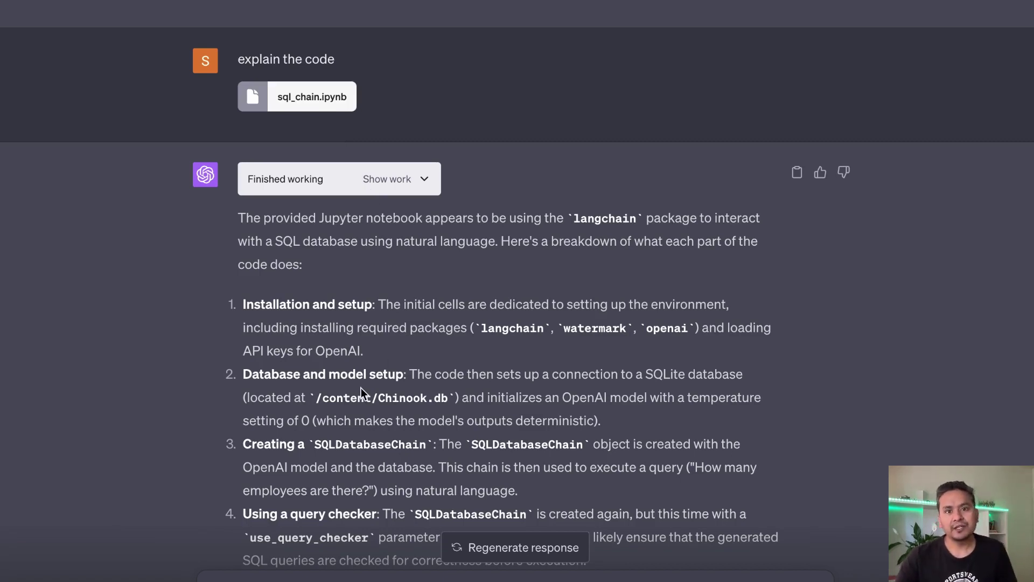
Read the breakdown of the sql_chain.ipynb notebook, from installation and setup through returning intermediate steps
scroll(393, 413, "down", 1)
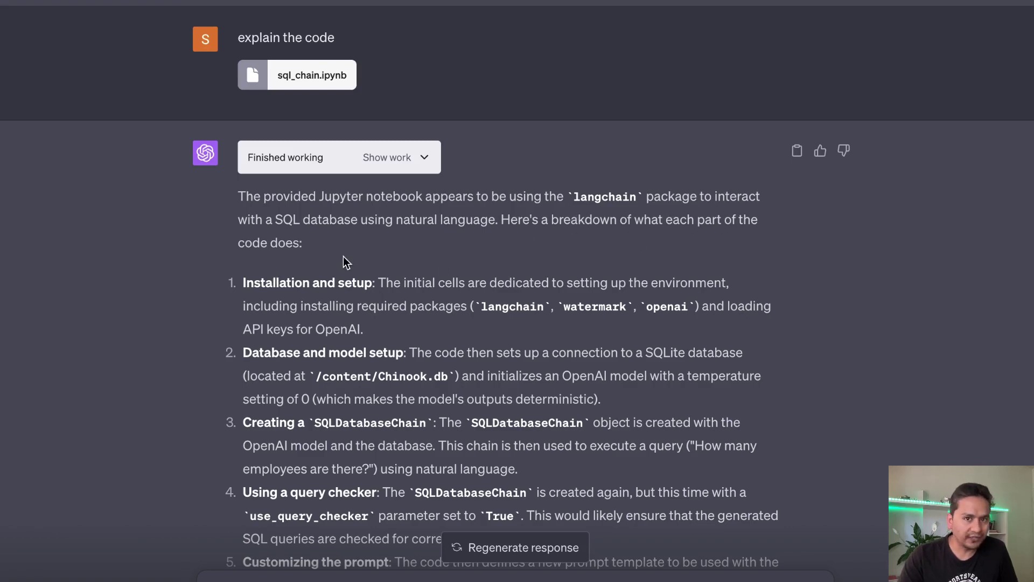
left_click(310, 283)
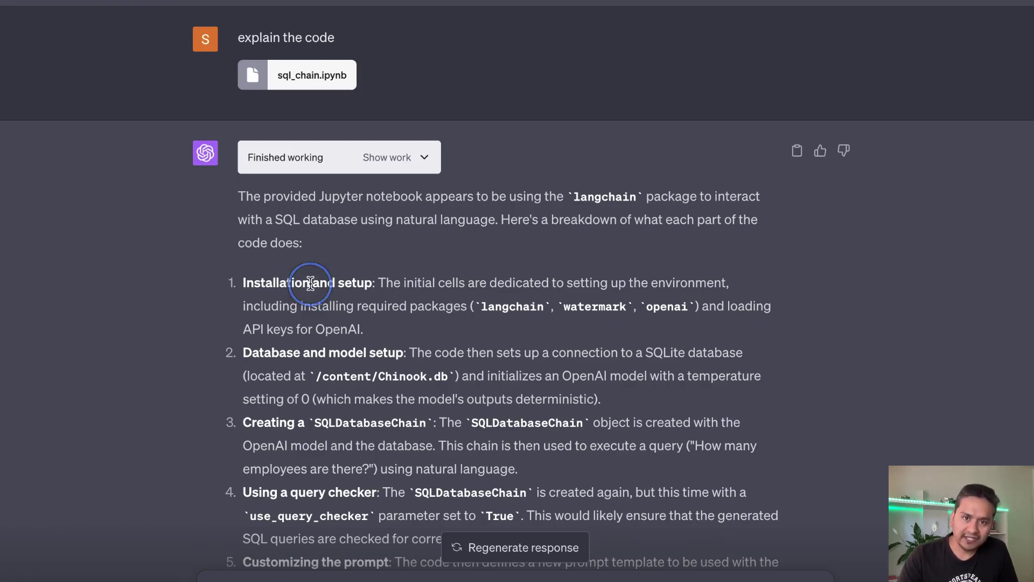
scroll(360, 354, "down", 1)
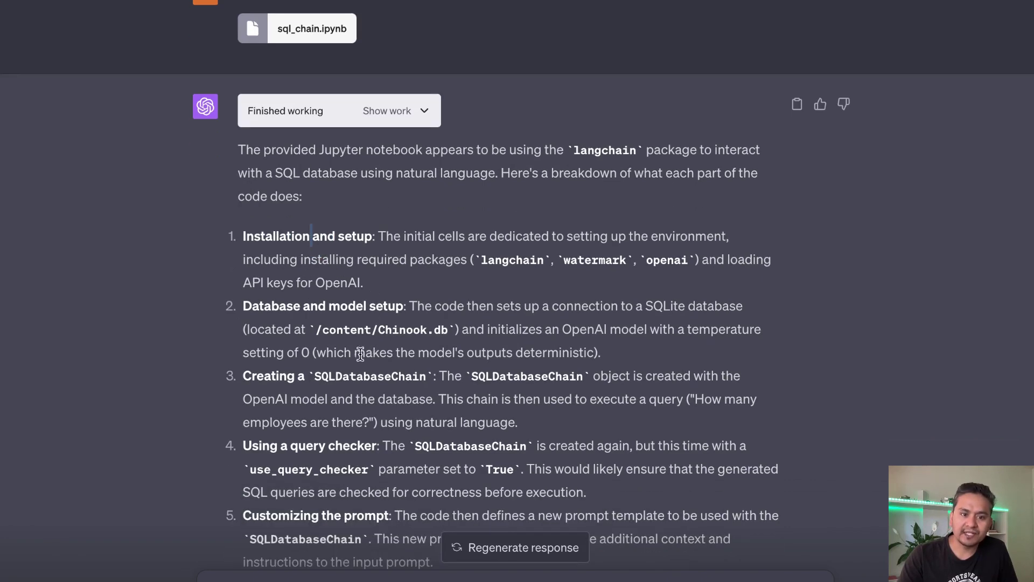
scroll(342, 362, "down", 2)
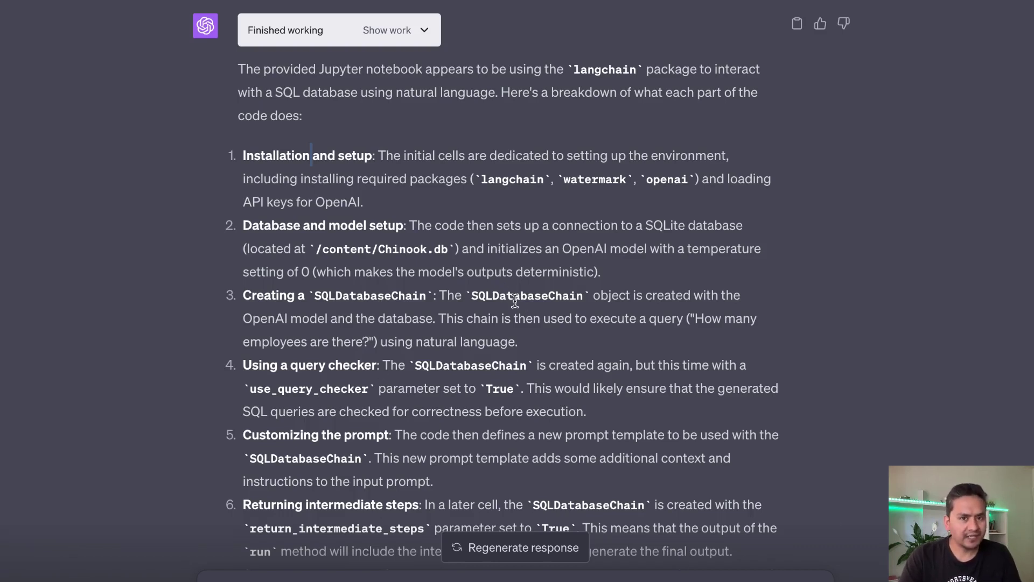
Finish the notebook breakdown, switch to the langchain-falcon-chainlit repository on GitHub and open langchain_falcon.py to view its code
scroll(526, 319, "down", 1)
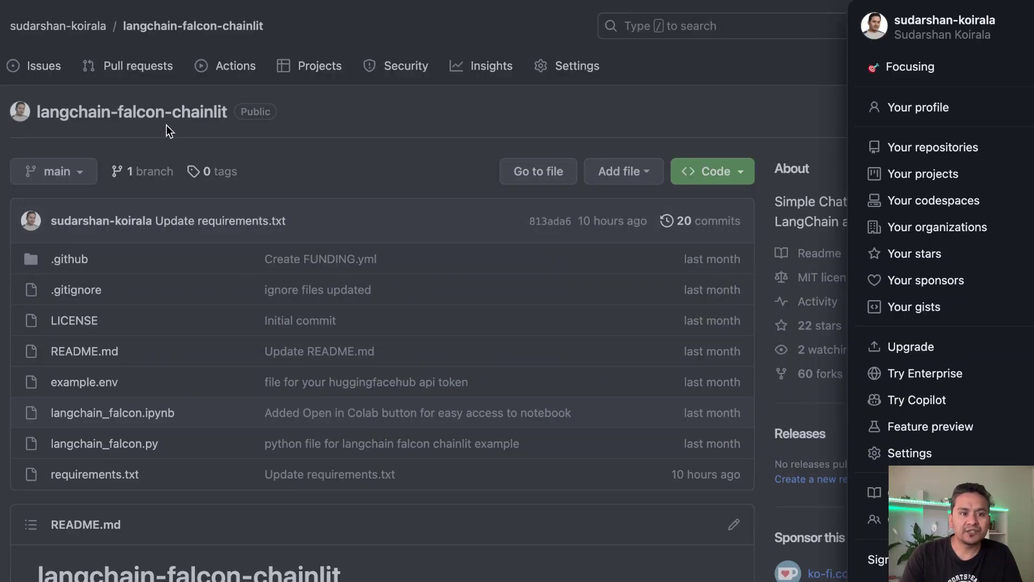
left_click(176, 114)
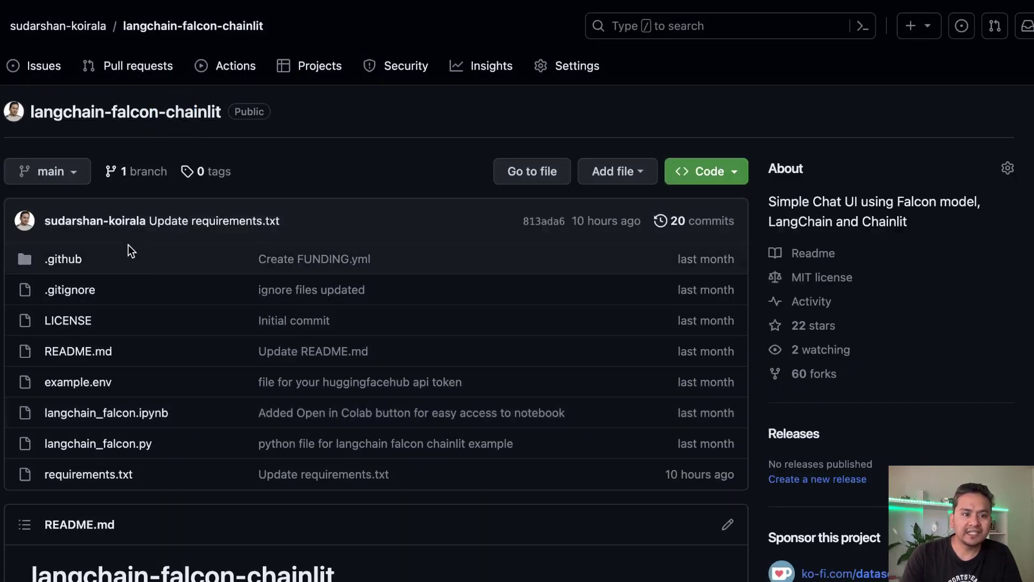
left_click(117, 447)
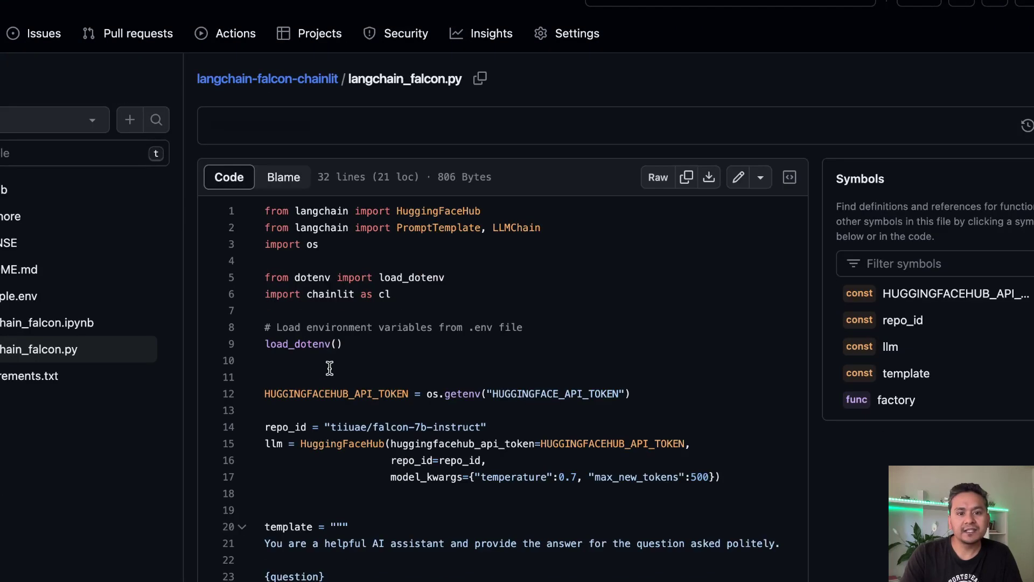
scroll(393, 225, "down", 3)
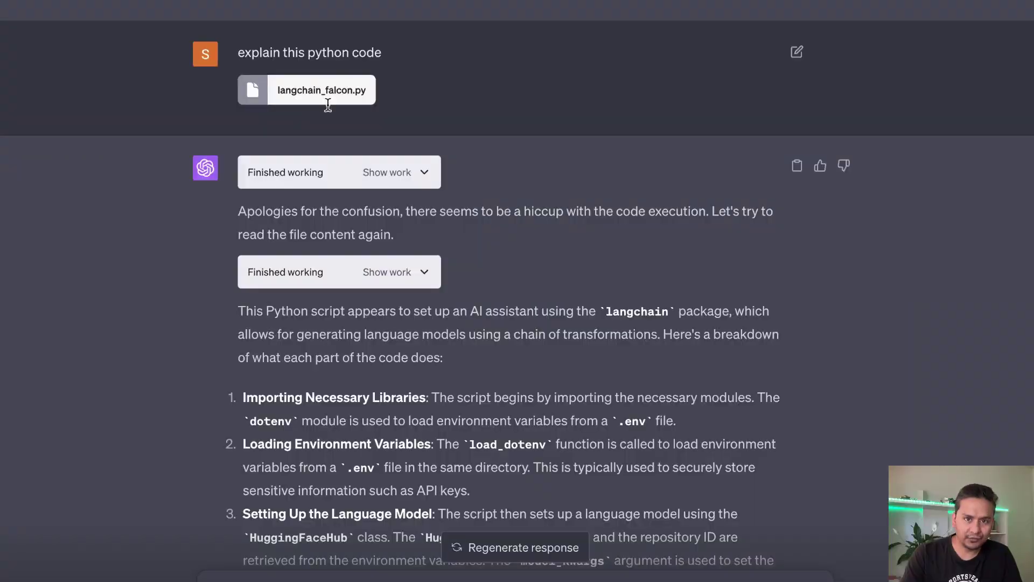
In the ChatGPT conversation about langchain_falcon.py, read the script's breakdown from importing libraries to the language chain factory and its overall purpose
scroll(379, 479, "down", 2)
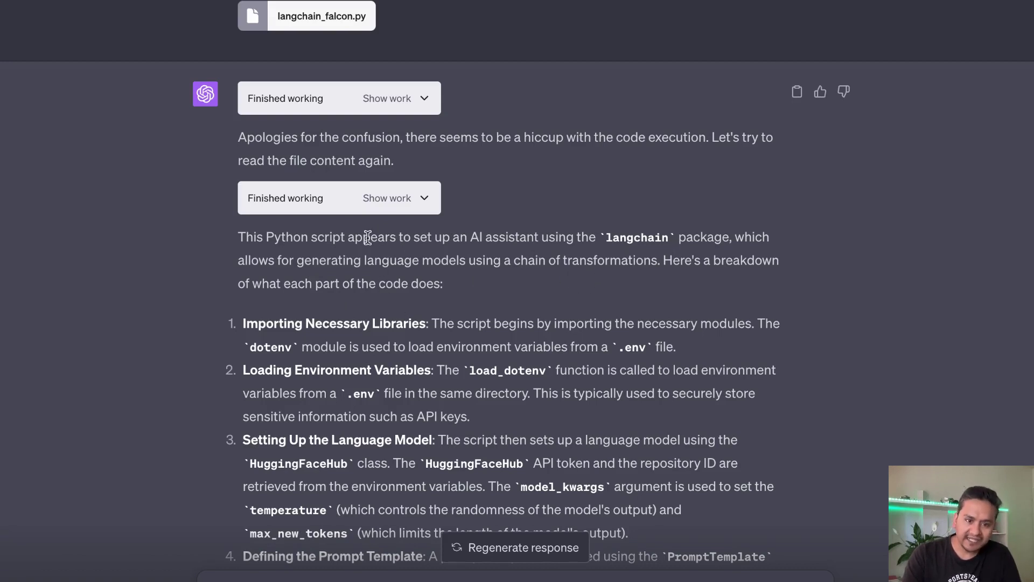
scroll(373, 273, "down", 2)
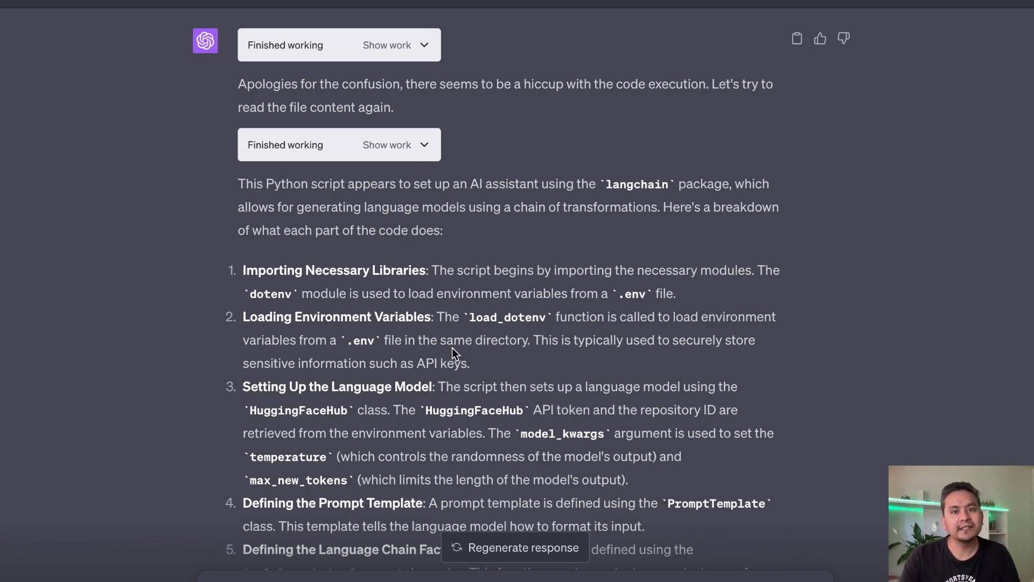
scroll(453, 351, "down", 5)
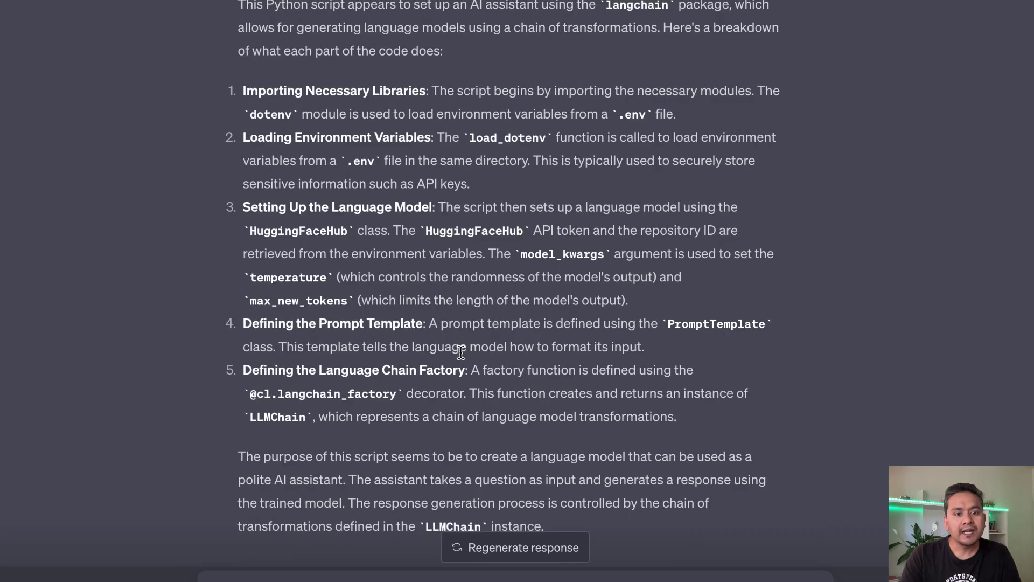
scroll(426, 371, "down", 2)
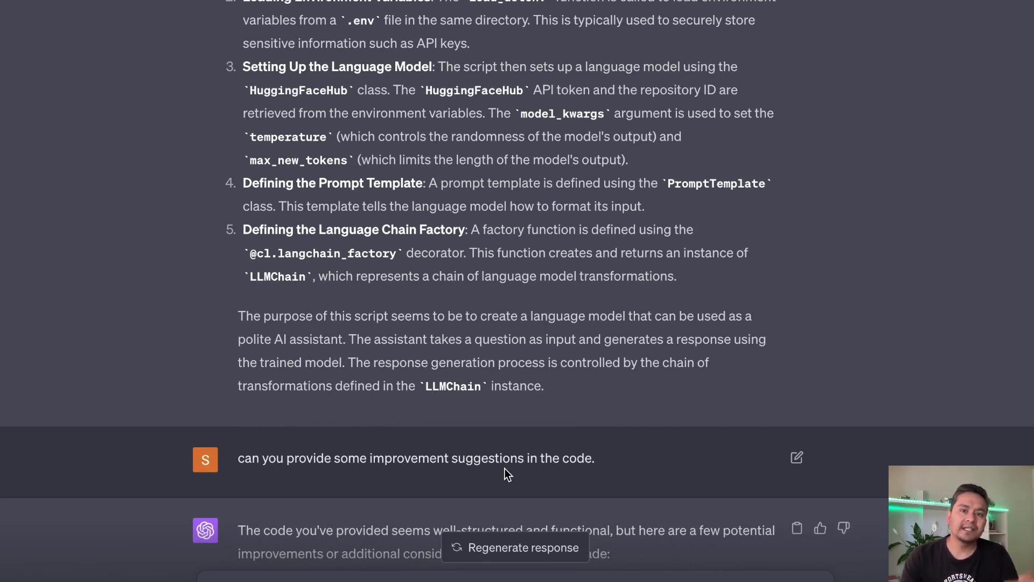
Read the improvement suggestions for the script, from error handling and logging through test coverage and security
scroll(549, 455, "down", 7)
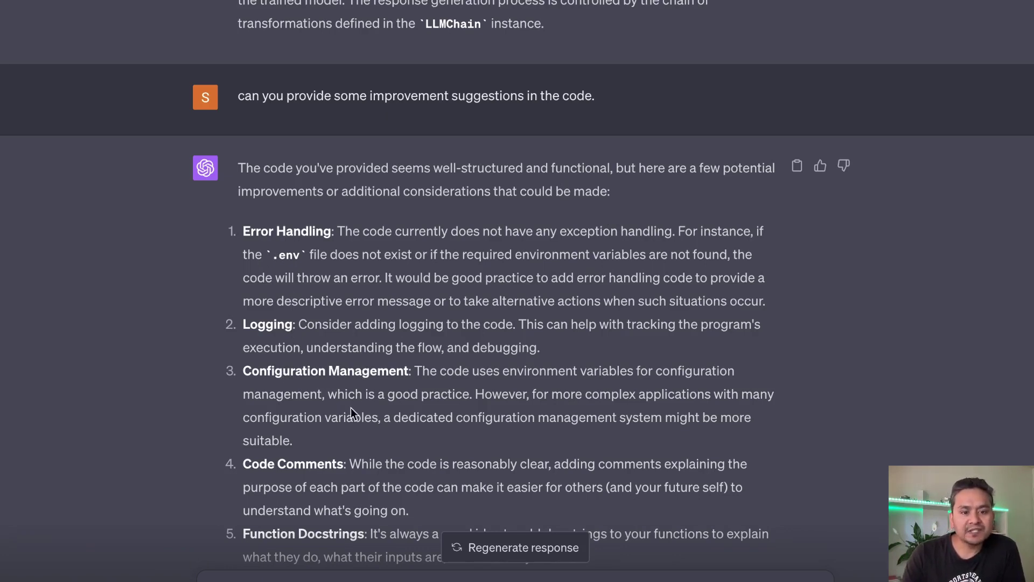
scroll(328, 460, "down", 3)
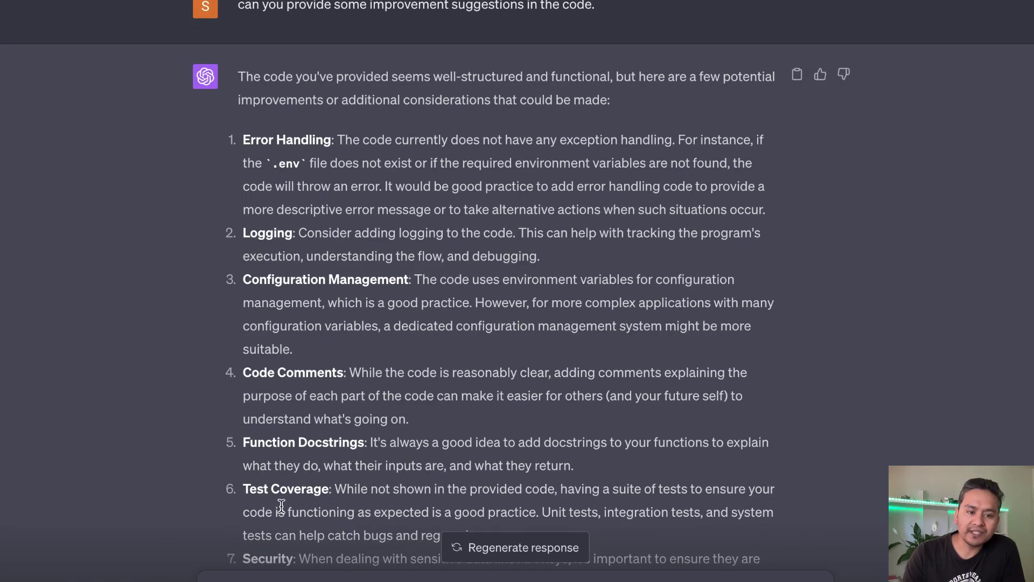
scroll(286, 509, "down", 5)
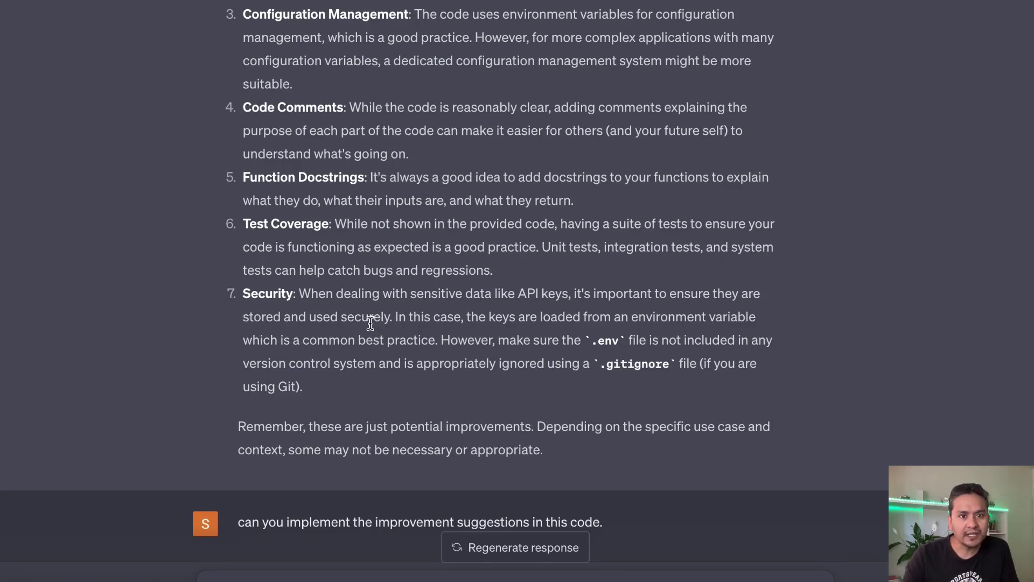
scroll(378, 323, "down", 3)
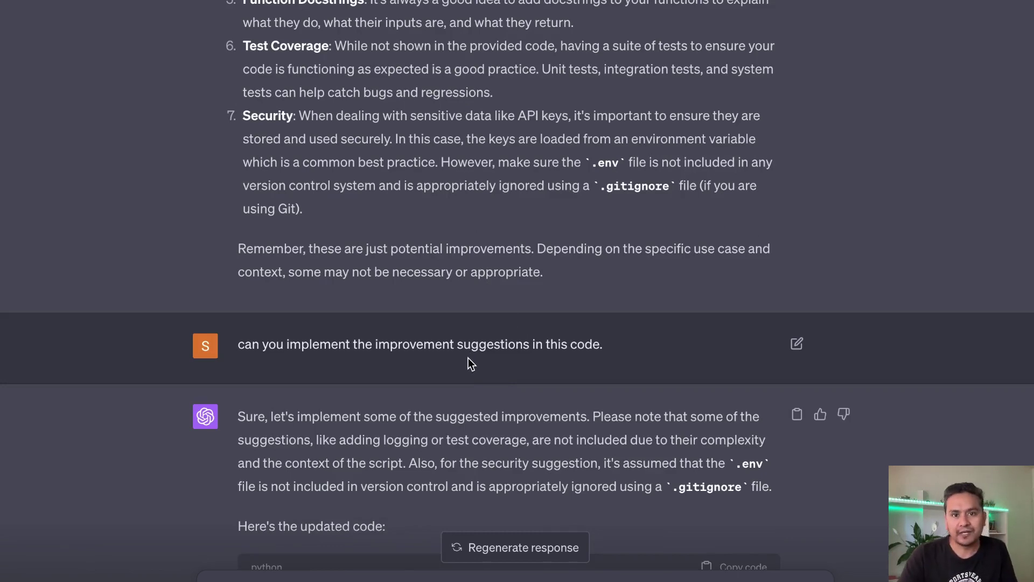
Read the reply to the request to implement the suggestions and the start of the updated code, highlighting it down to load_dotenv()
scroll(467, 357, "down", 2)
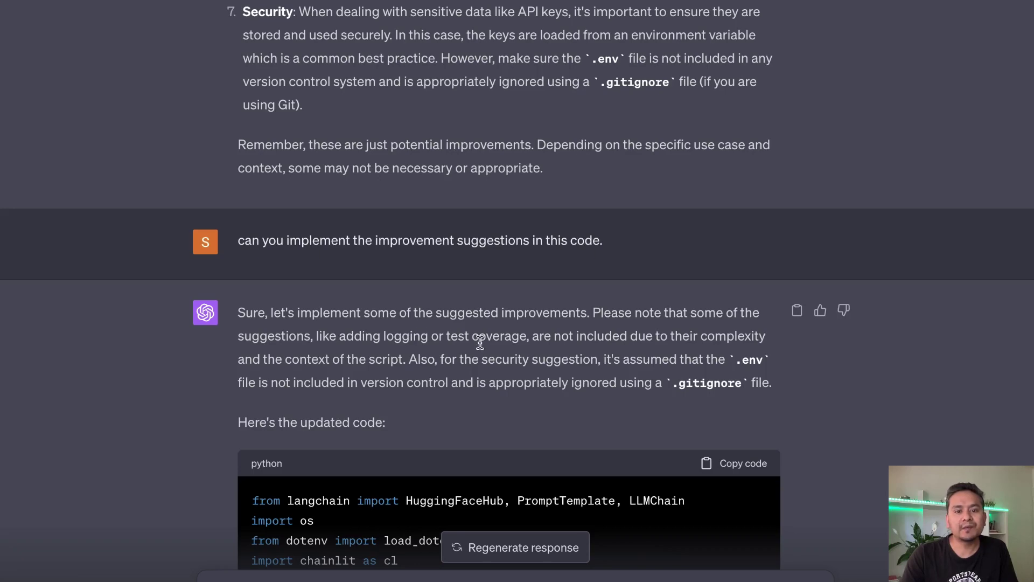
scroll(515, 335, "down", 4)
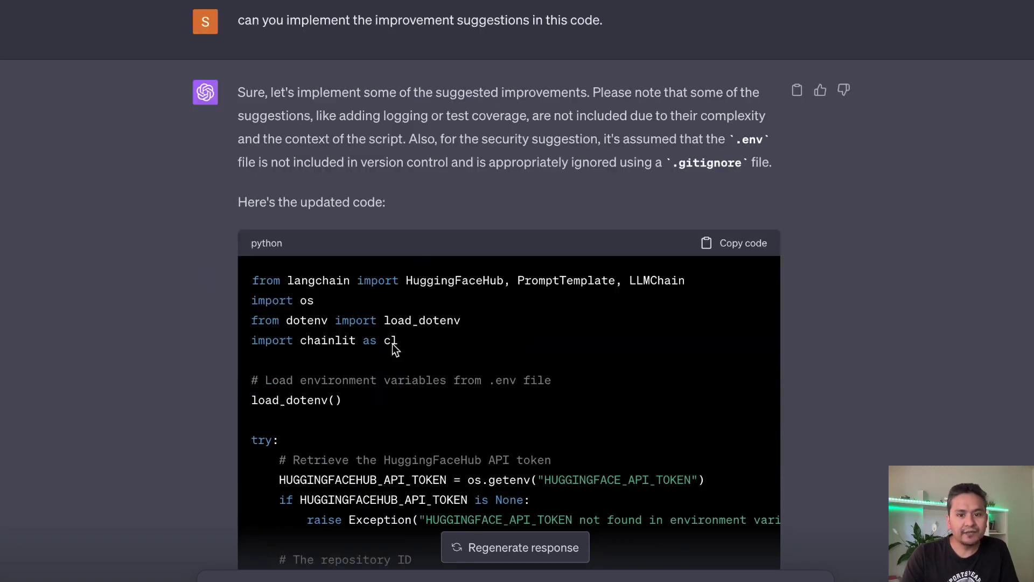
scroll(413, 294, "down", 1)
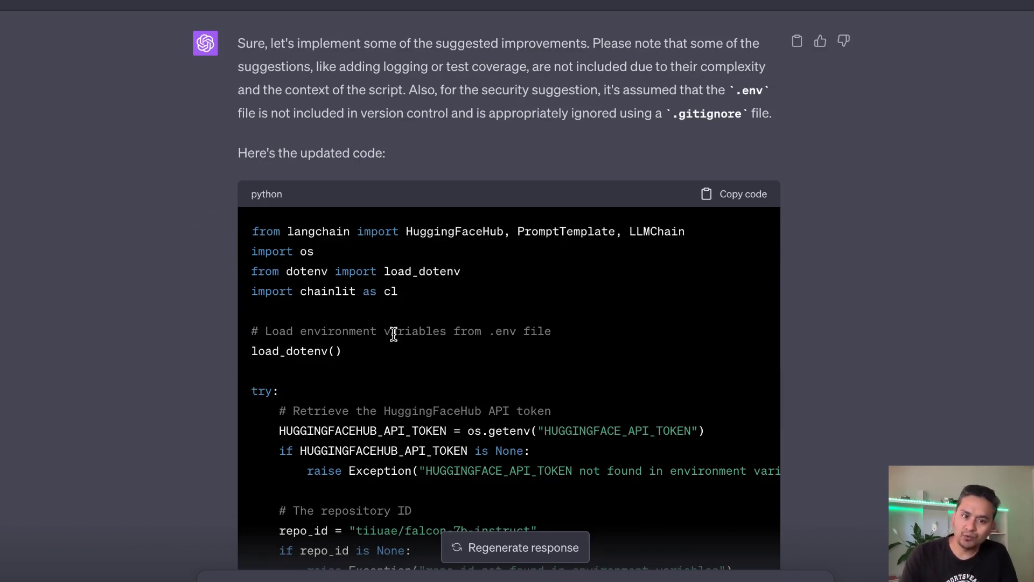
scroll(392, 333, "down", 1)
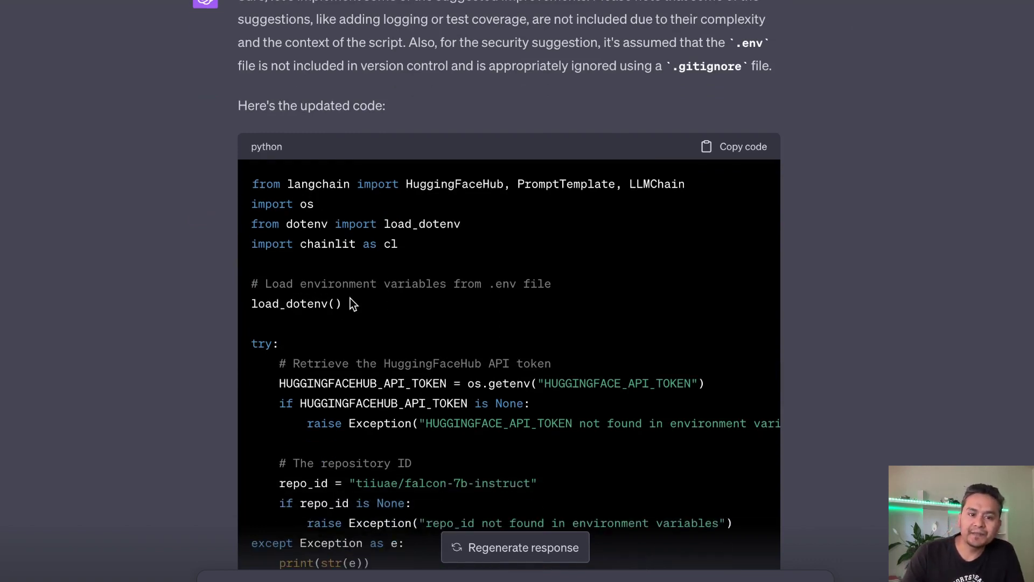
left_click_drag(351, 299, 225, 287)
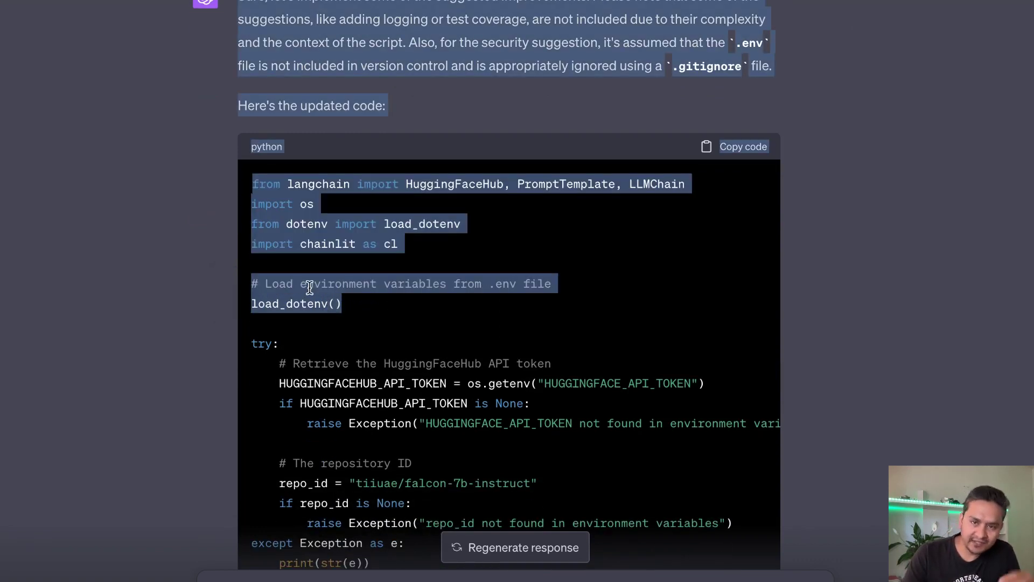
left_click(399, 282)
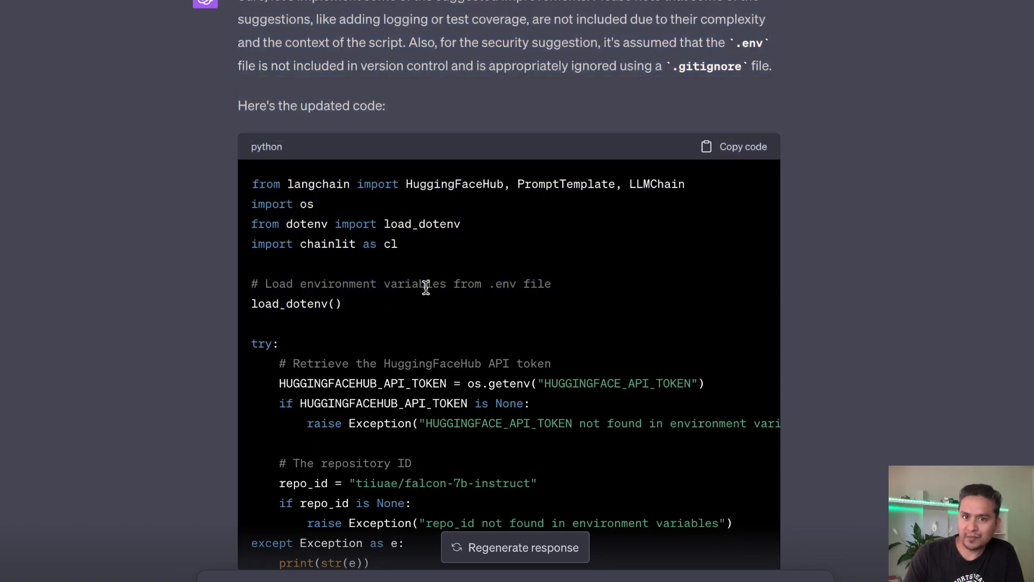
scroll(407, 340, "down", 2)
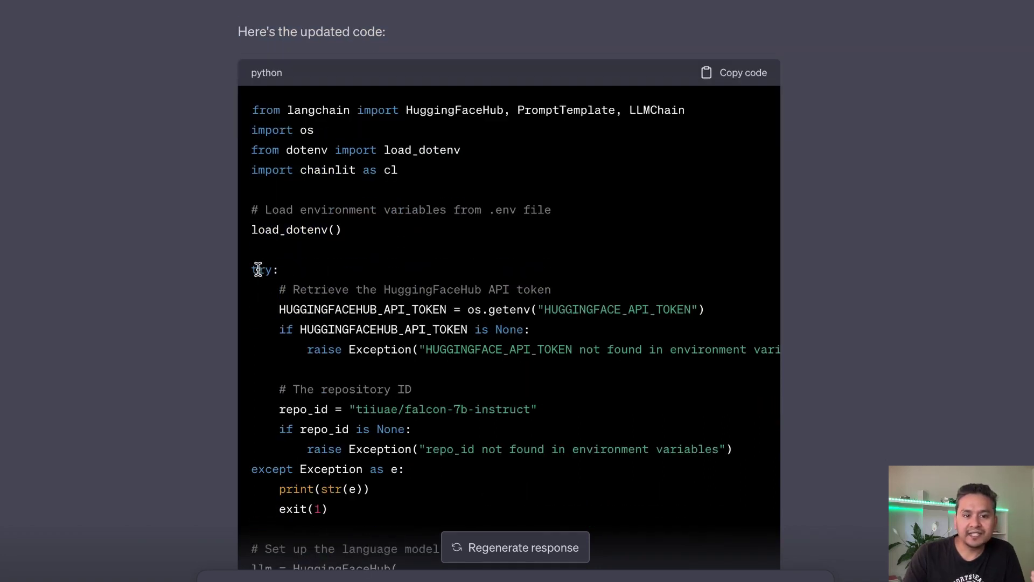
Highlight the try-except block, language model setup and factory docstring in the updated code, and read the summary of its changes
left_click_drag(252, 269, 422, 491)
scroll(422, 491, "down", 3)
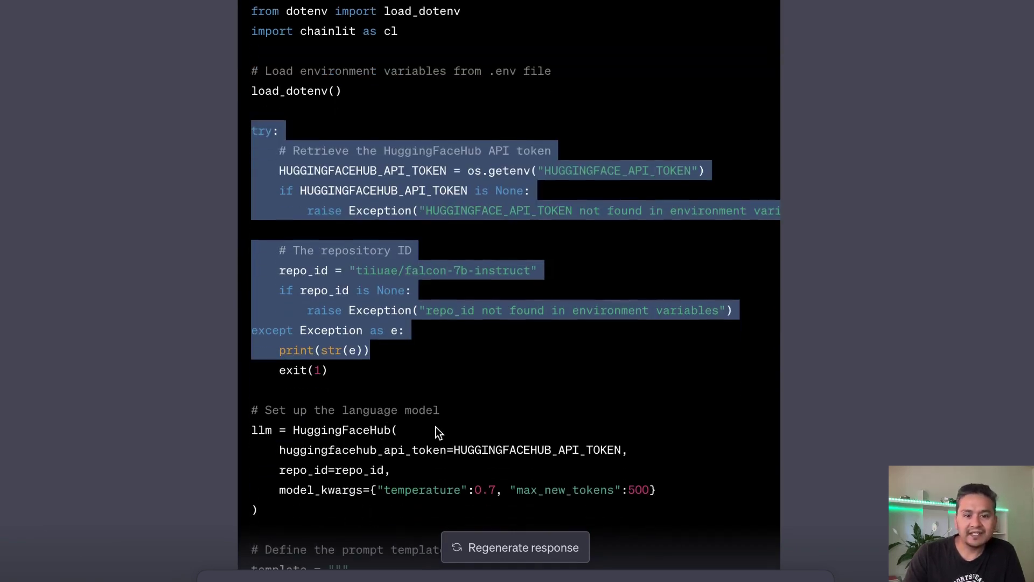
scroll(439, 433, "down", 2)
left_click_drag(677, 427, 238, 328)
scroll(402, 428, "down", 4)
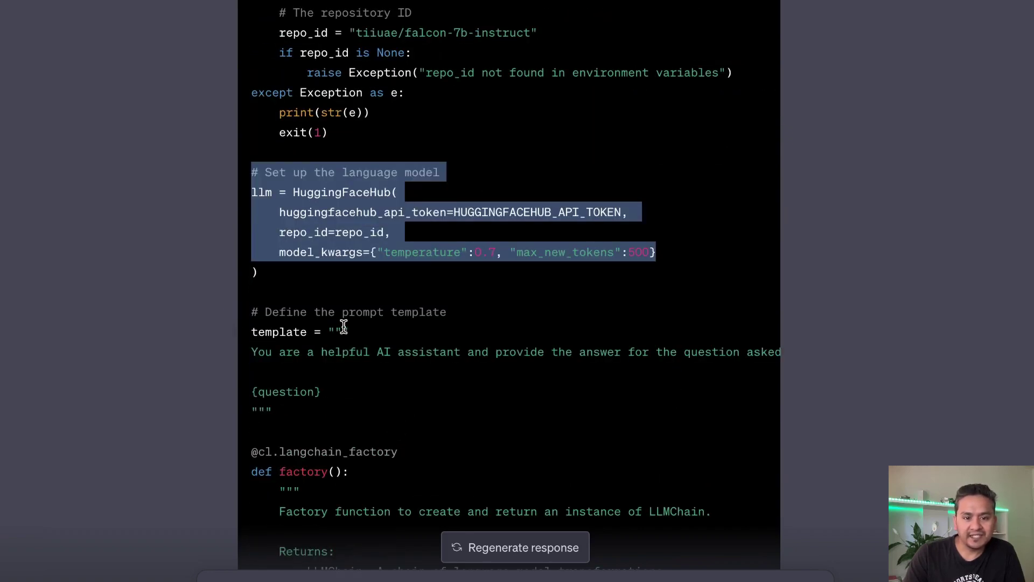
scroll(344, 330, "down", 2)
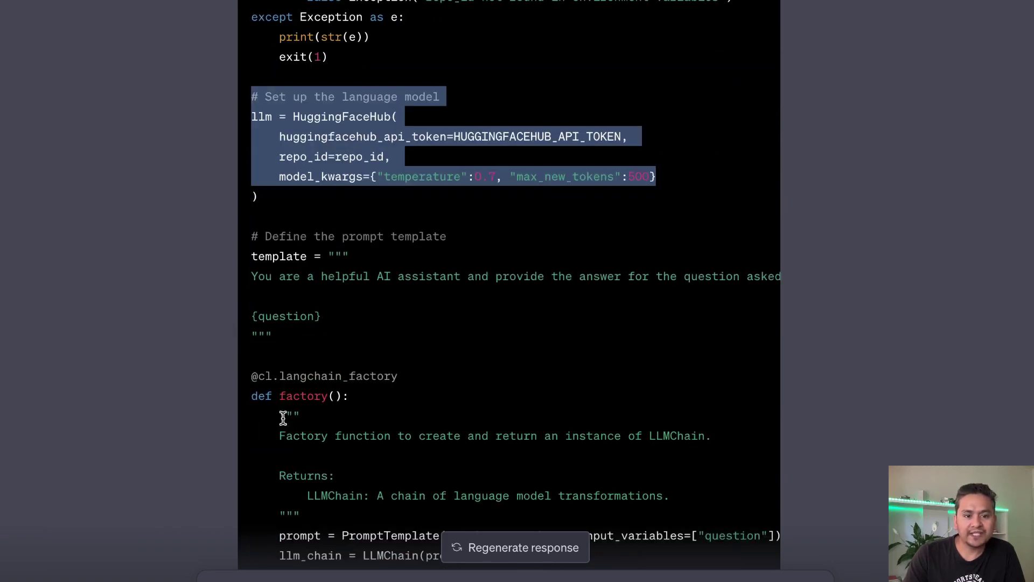
left_click_drag(282, 419, 671, 488)
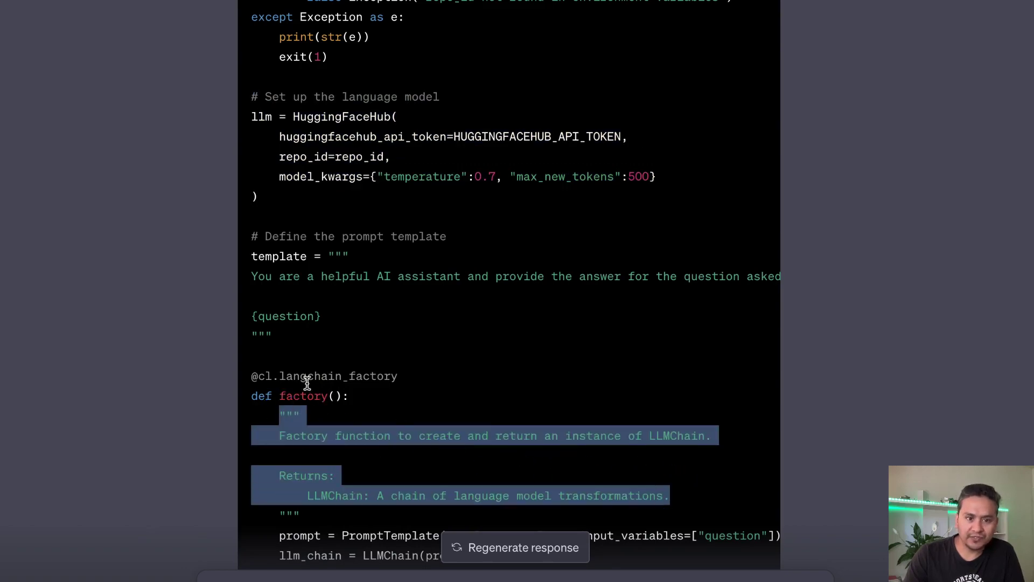
scroll(323, 408, "down", 6)
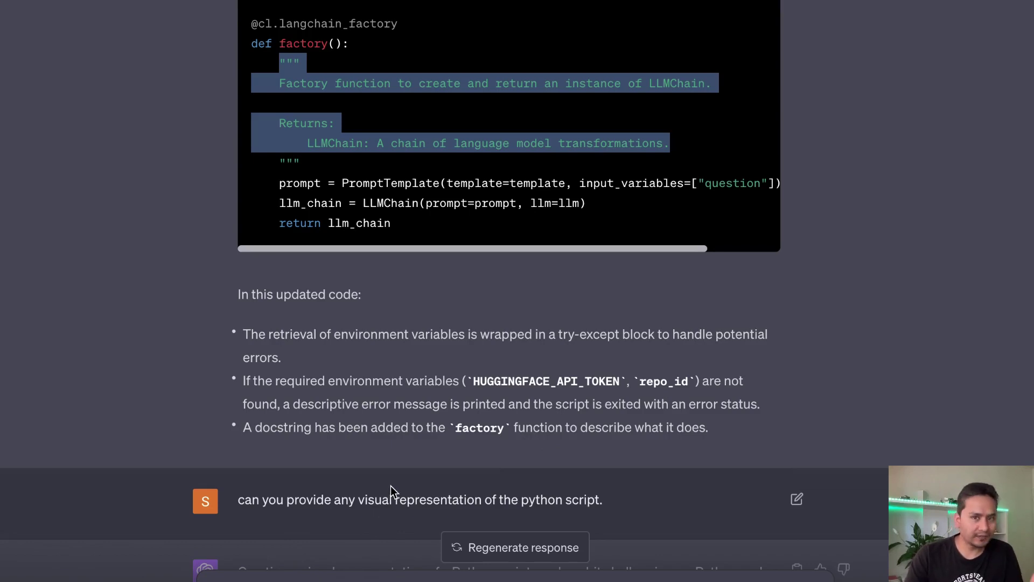
View the textual flowchart given as the script's visual representation and highlight it from Start down to just before End
scroll(378, 431, "down", 7)
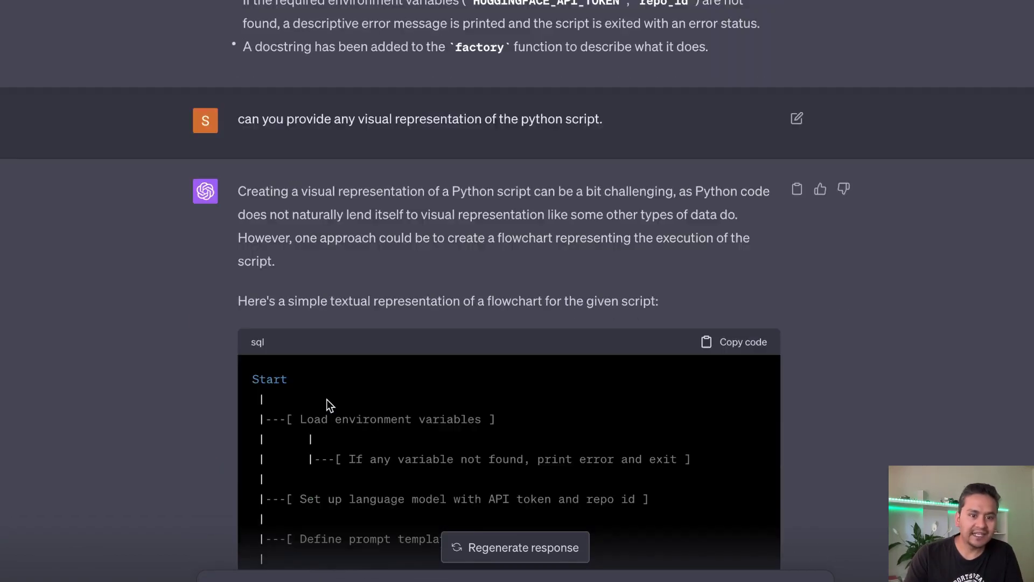
scroll(436, 229, "down", 3)
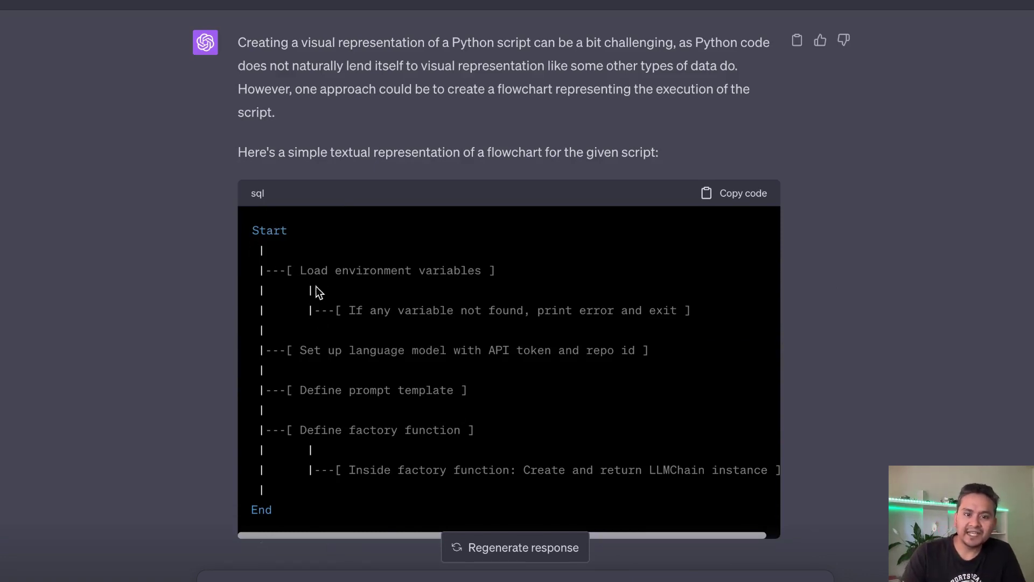
left_click_drag(321, 272, 328, 272)
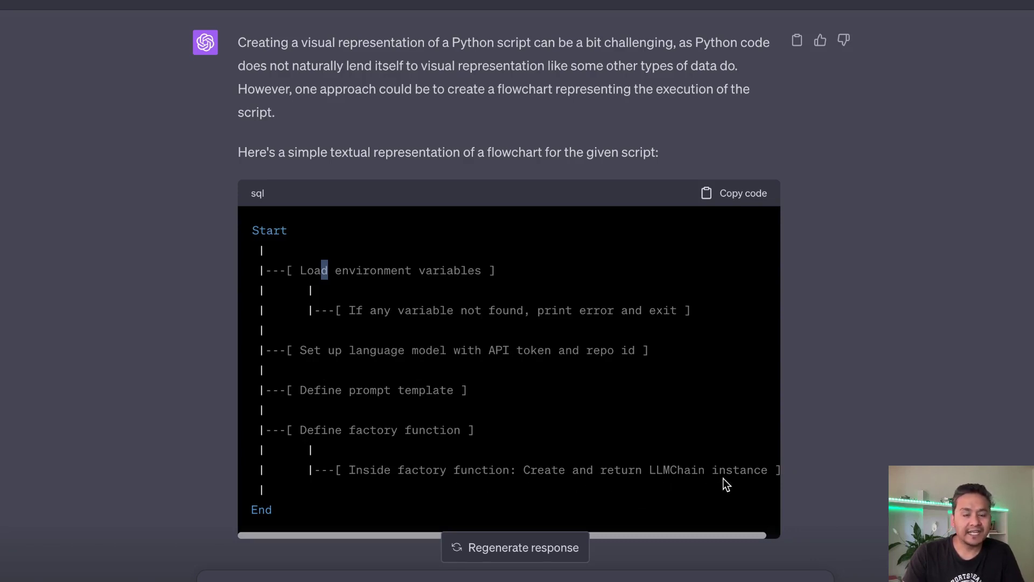
left_click_drag(259, 500, 240, 223)
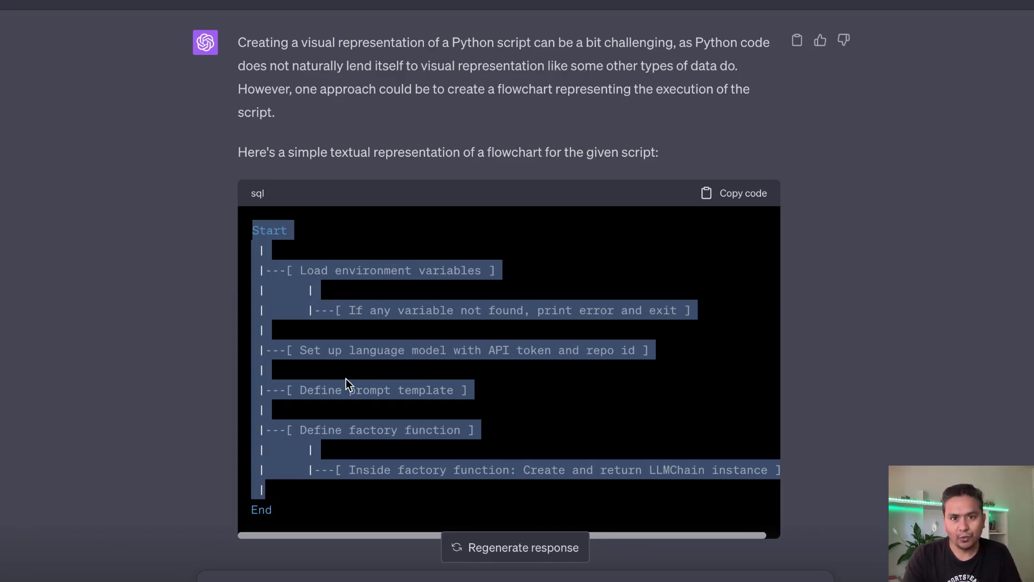
scroll(436, 356, "down", 4)
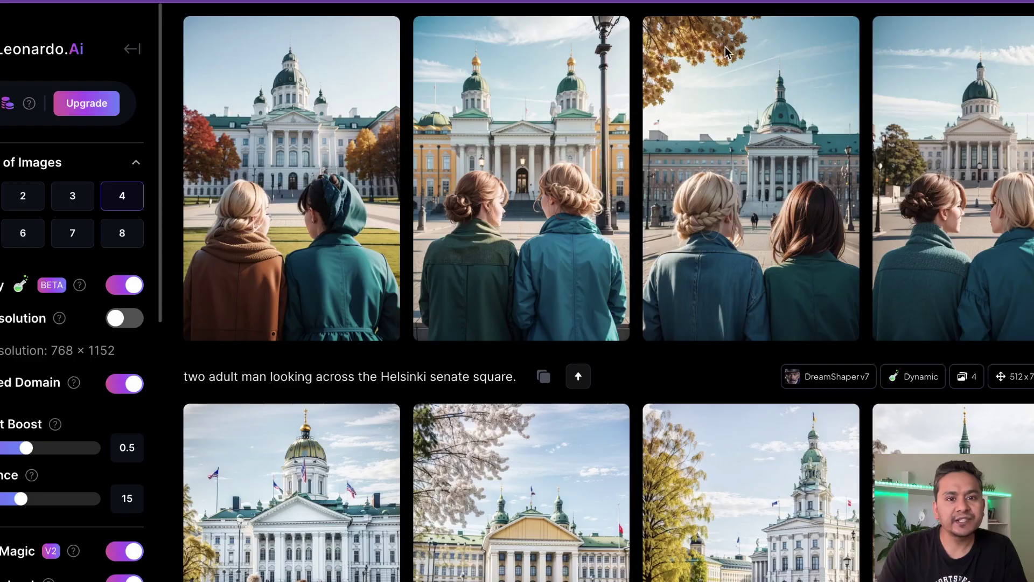
View the Helsinki senate square images in Leonardo.Ai, and read ChatGPT's answers about the content of the uploaded random_pic.jpeg
mouse_move(447, 218)
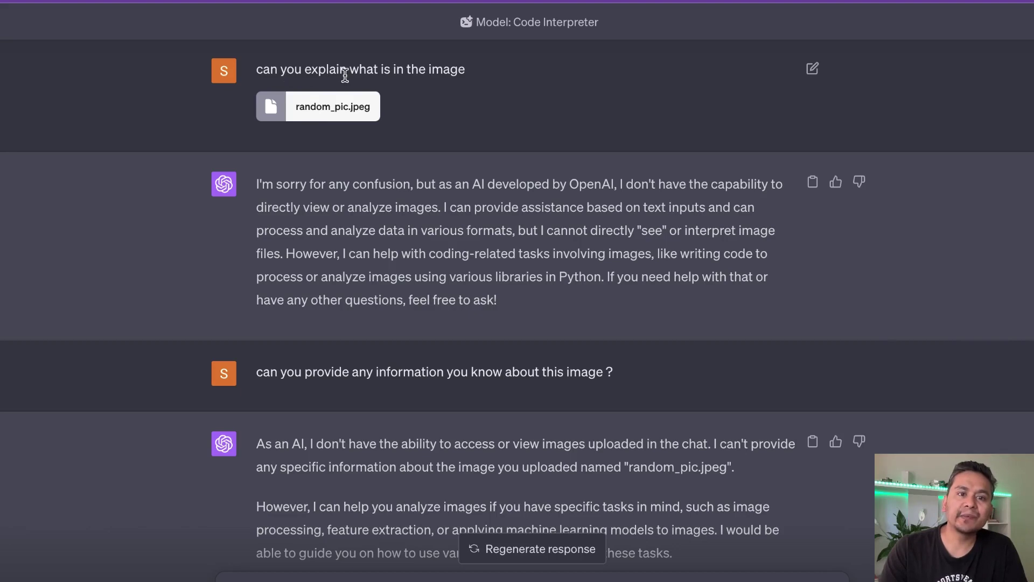
scroll(508, 115, "down", 1)
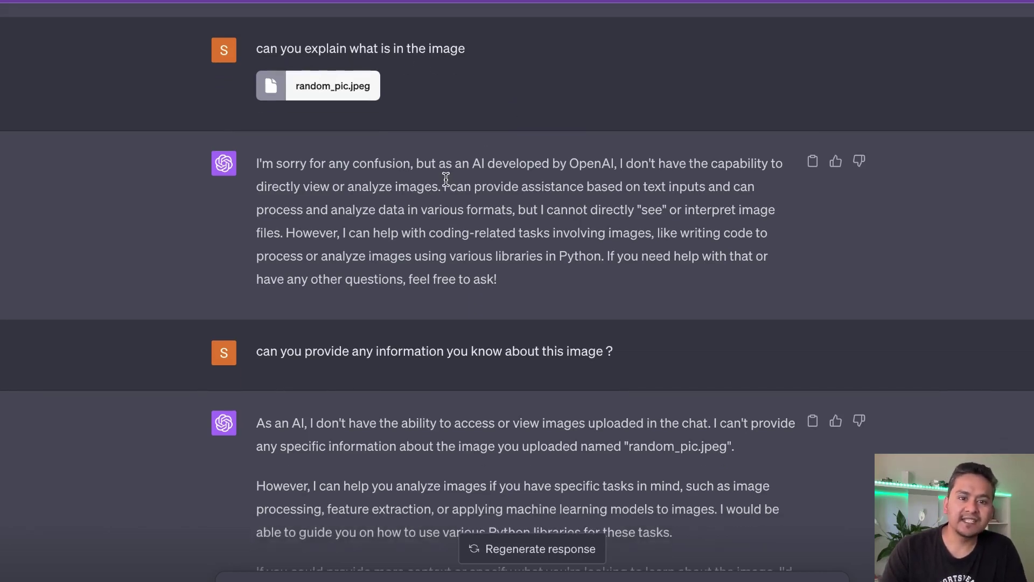
scroll(500, 251, "down", 2)
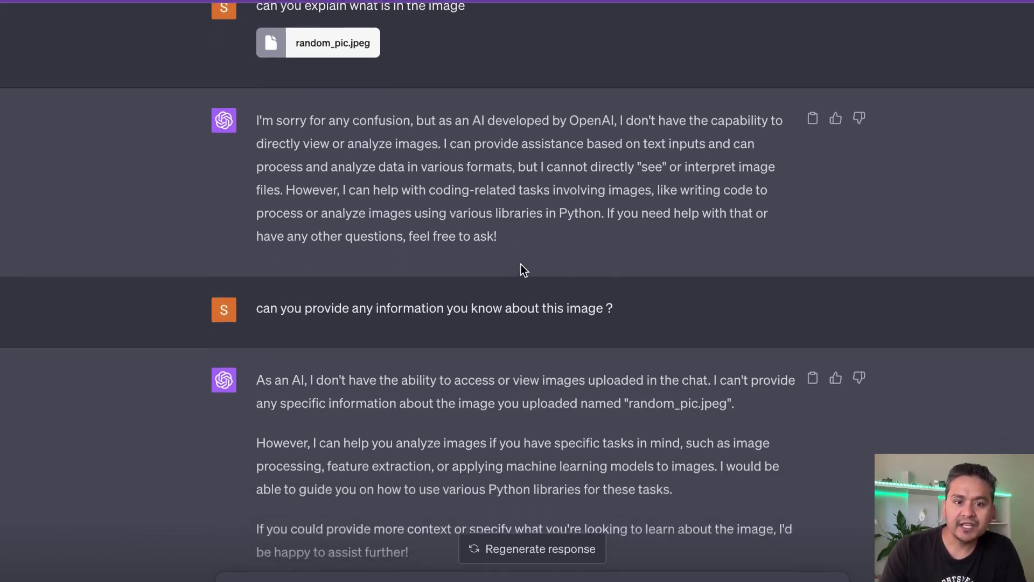
scroll(520, 267, "down", 1)
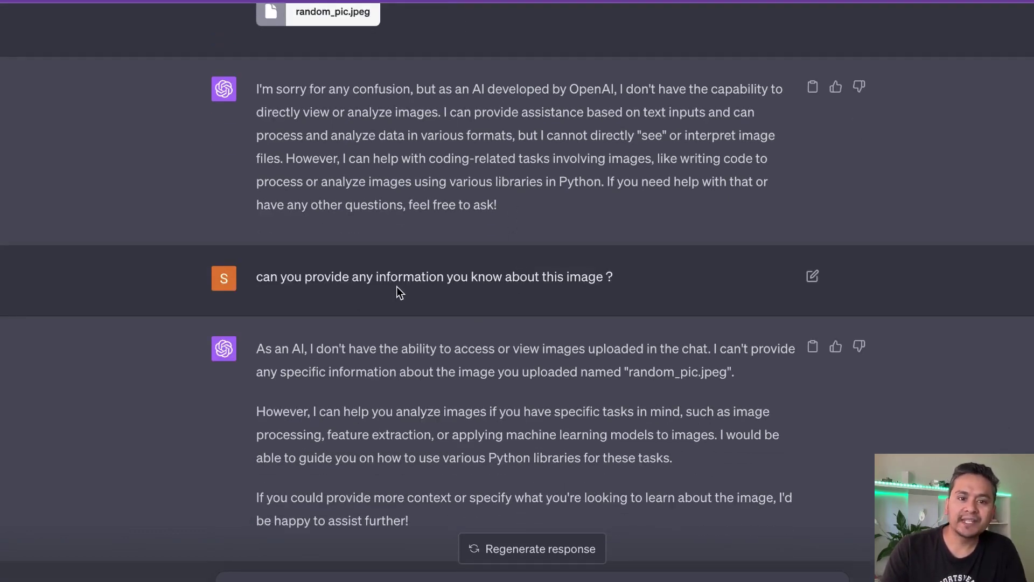
scroll(495, 296, "down", 3)
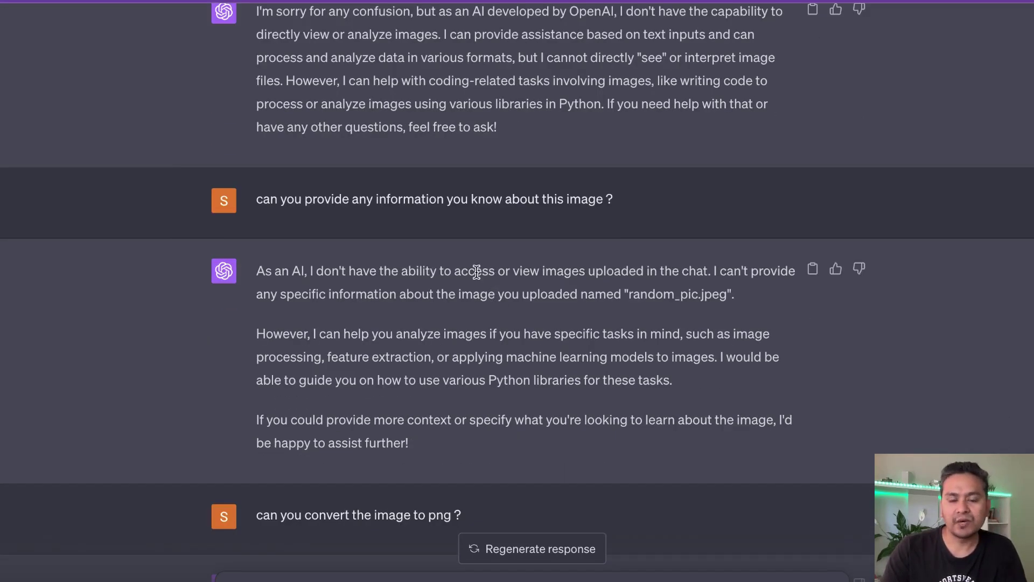
scroll(476, 268, "down", 1)
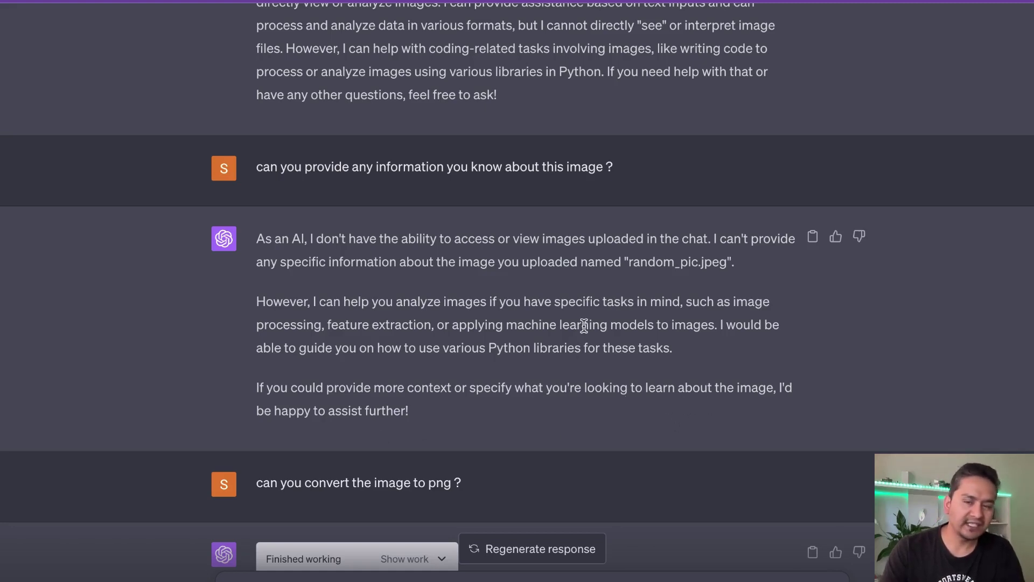
Read ChatGPT's replies to the requests to convert the uploaded image to PNG and to black and white
scroll(469, 353, "down", 2)
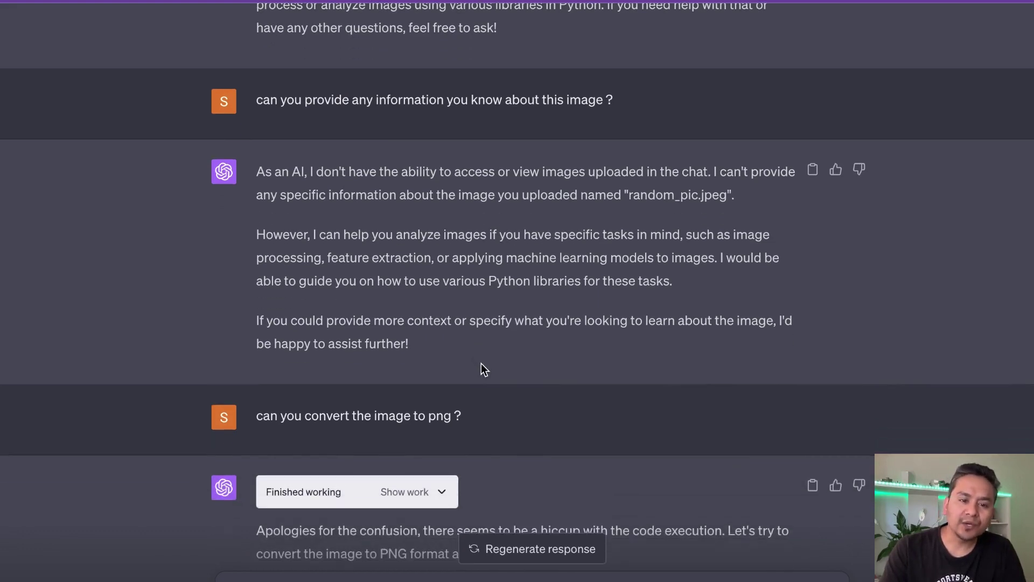
scroll(481, 363, "down", 2)
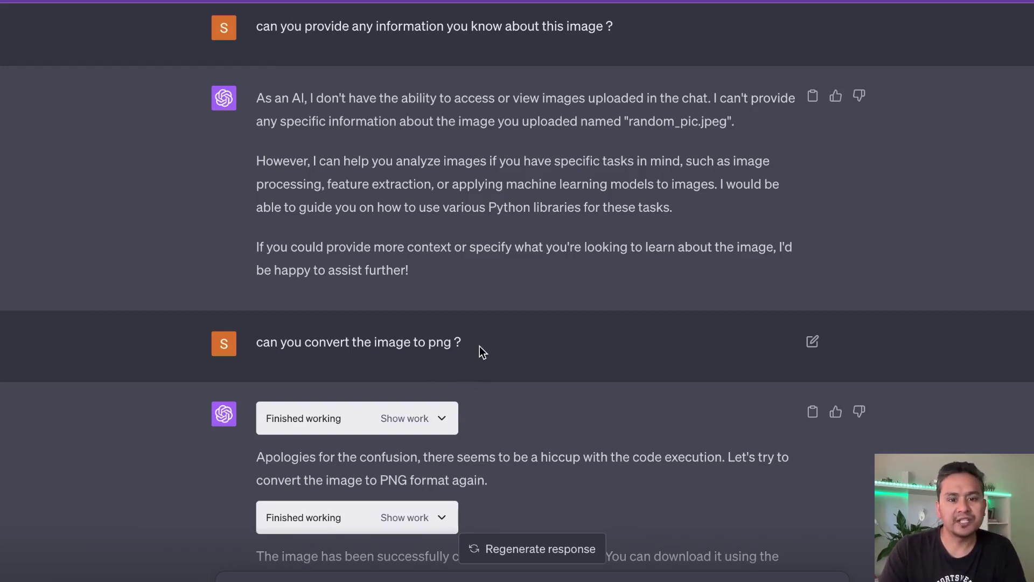
scroll(480, 346, "down", 1)
scroll(466, 383, "down", 2)
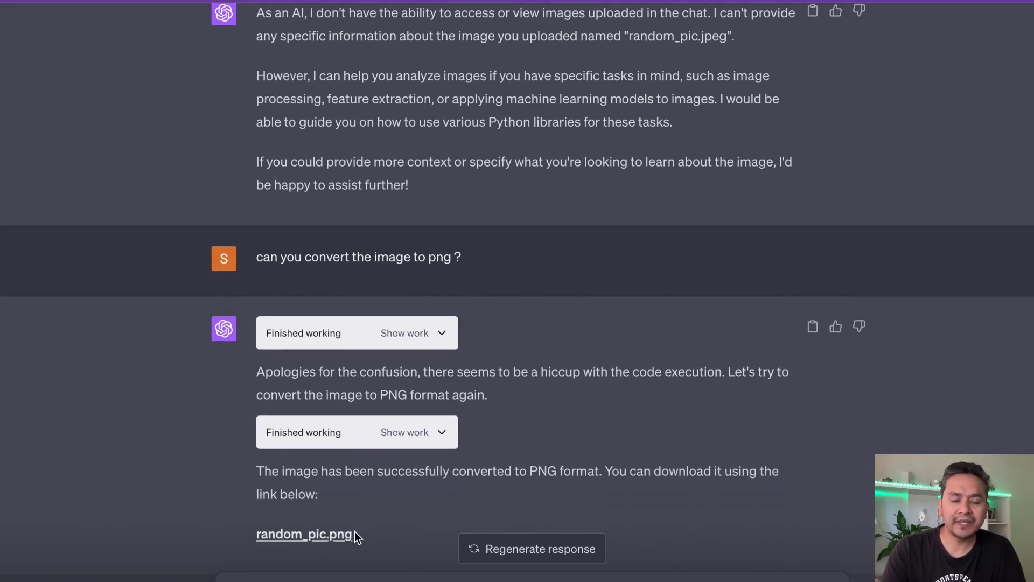
scroll(437, 487, "down", 15)
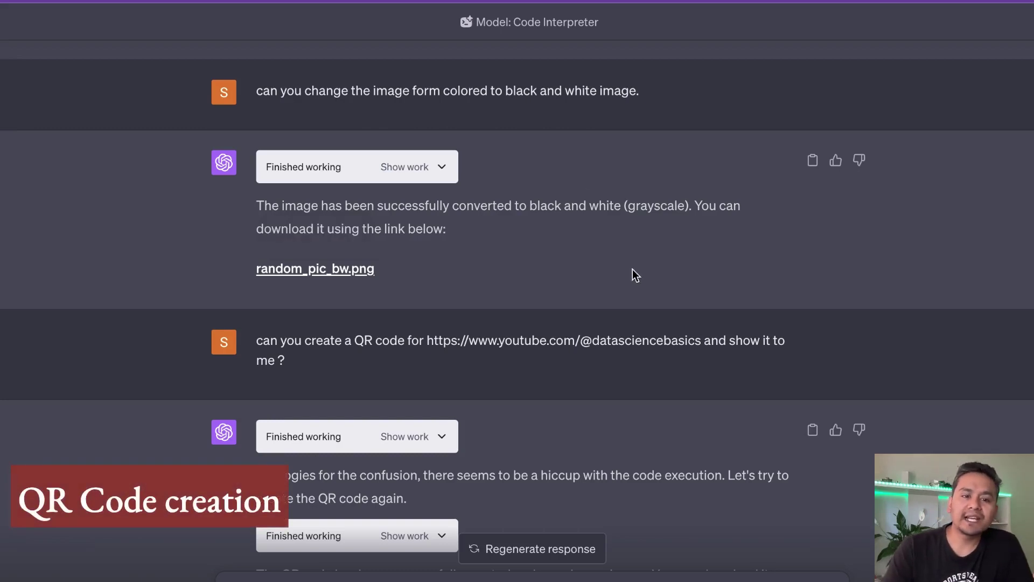
Highlight the YouTube channel URL in the QR code request, and view the replies up to the QR code displayed in the chat
scroll(568, 372, "down", 1)
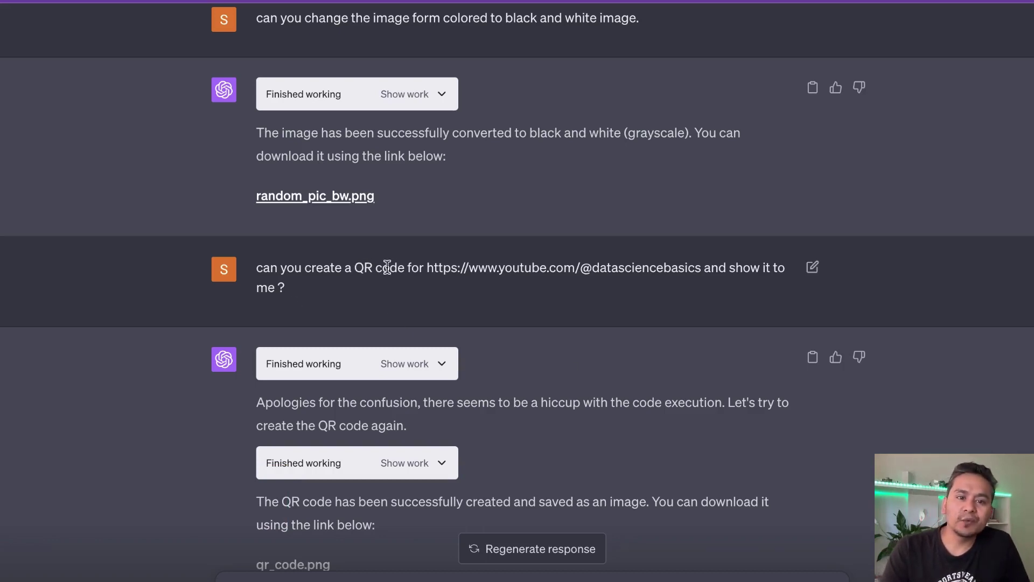
left_click_drag(433, 267, 609, 280)
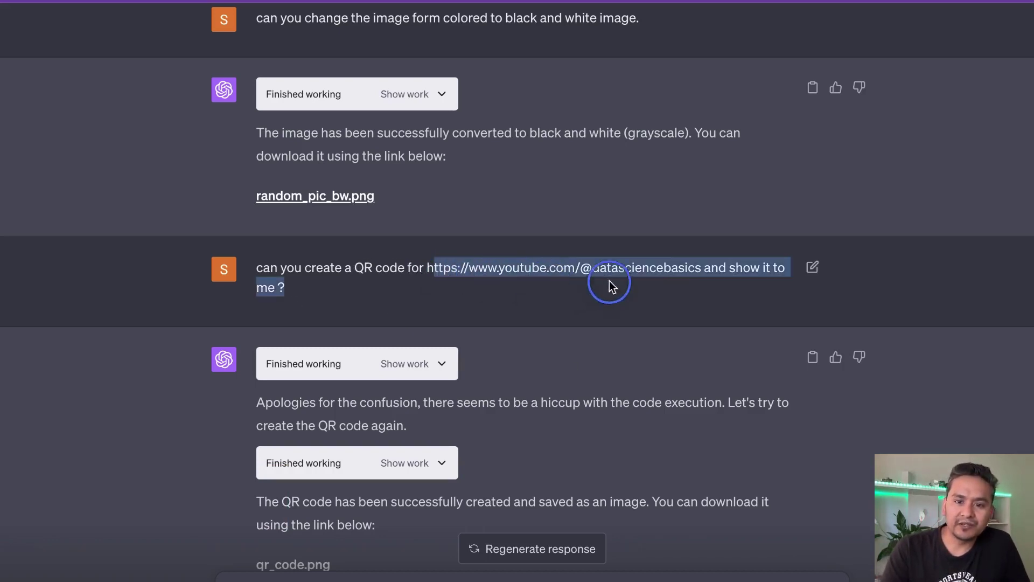
left_click(697, 299)
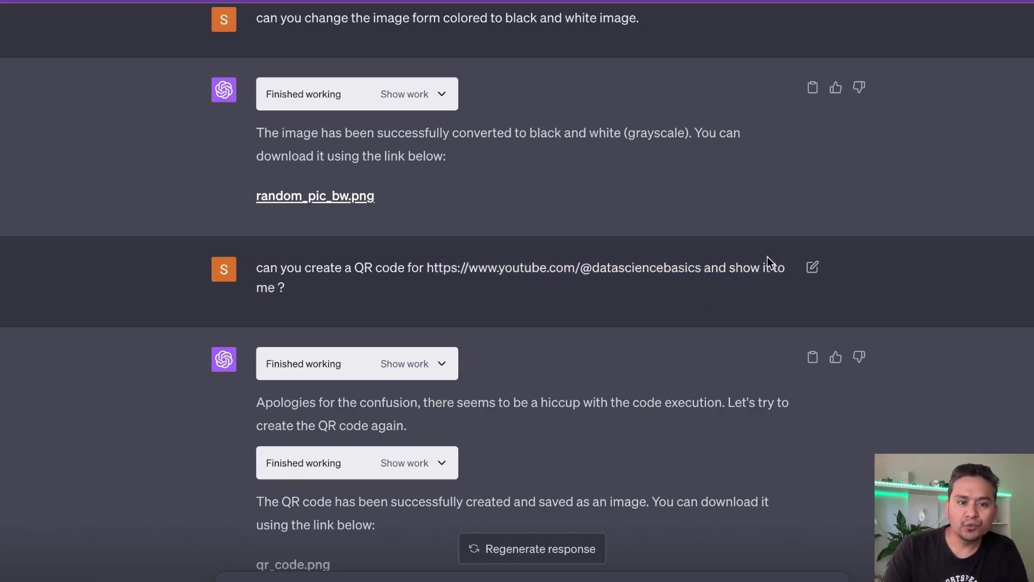
scroll(323, 369, "down", 1)
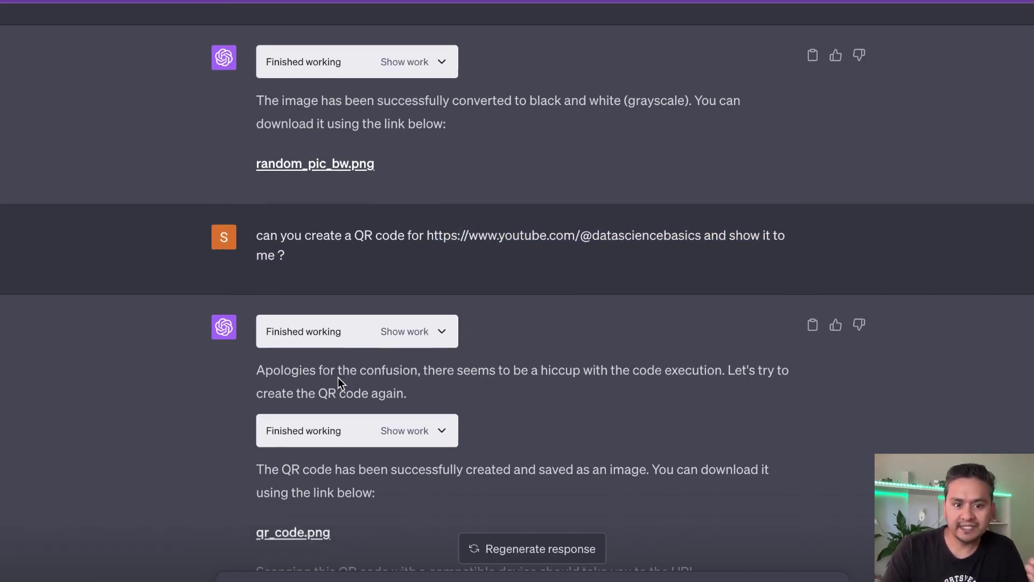
scroll(338, 378, "down", 5)
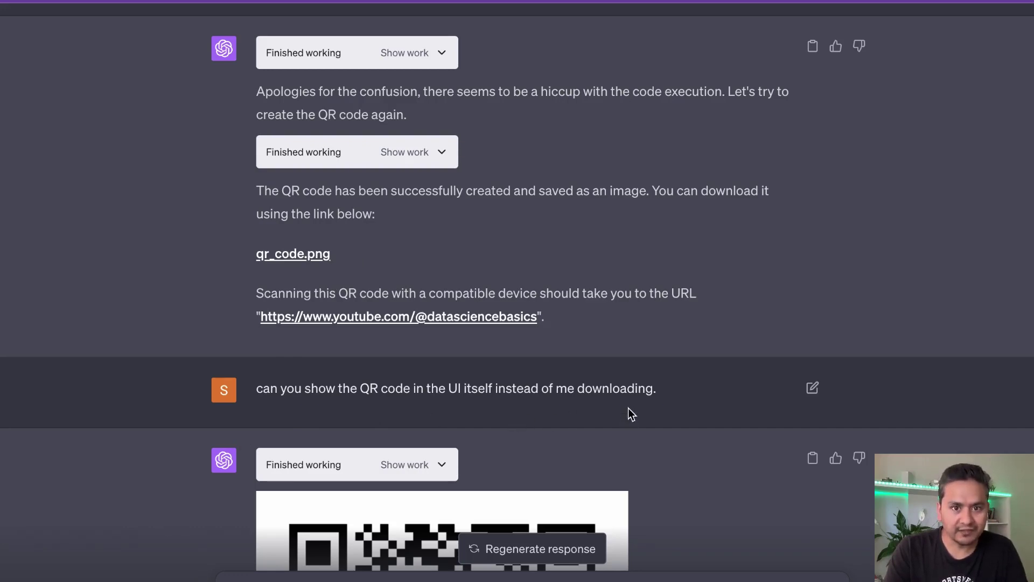
scroll(632, 414, "down", 8)
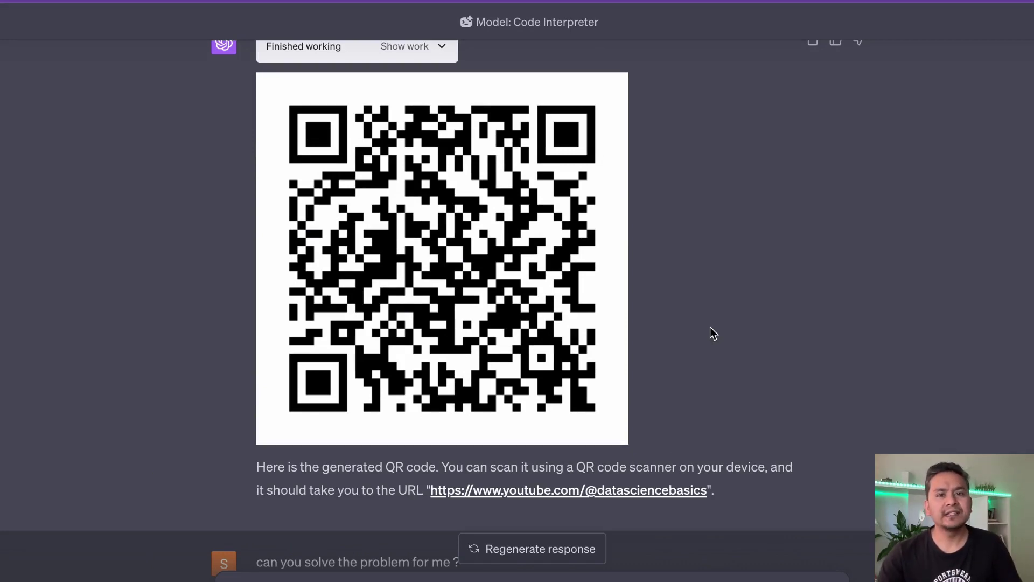
Inspect the code behind the displayed QR code and the Python qrcode script that created it, collapsing each work section after viewing
scroll(711, 361, "up", 5)
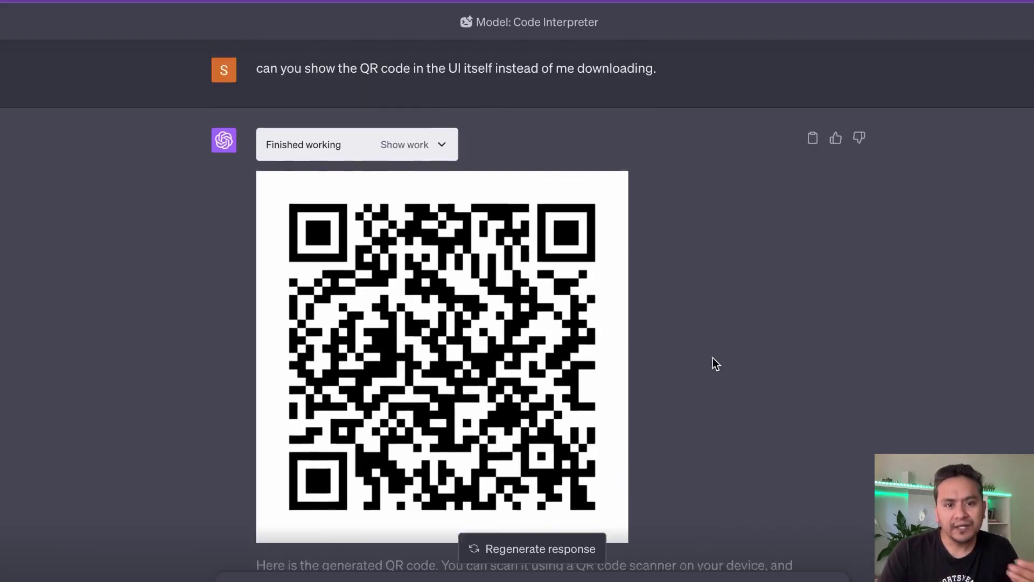
left_click(403, 348)
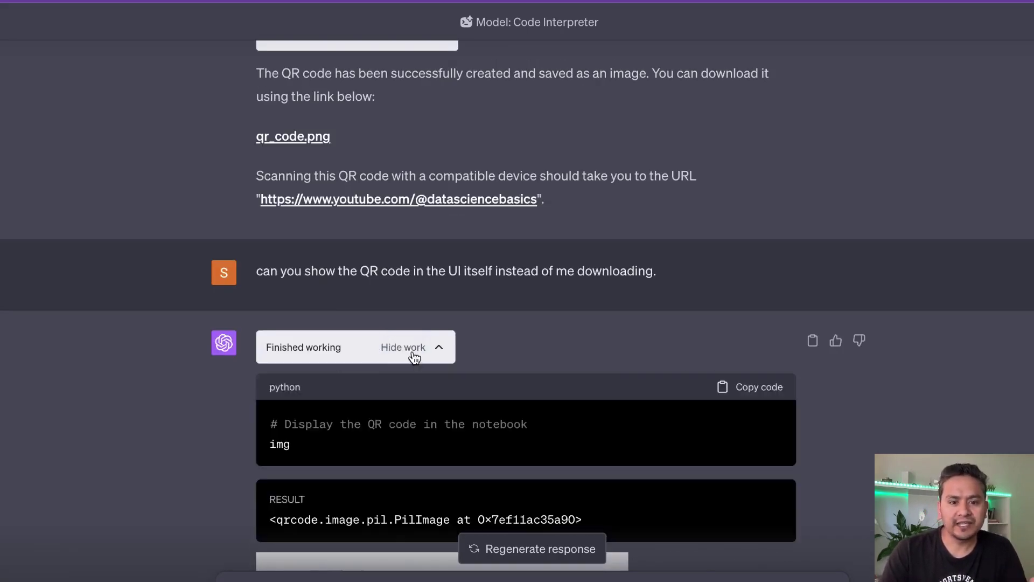
scroll(393, 345, "down", 2)
left_click(410, 245)
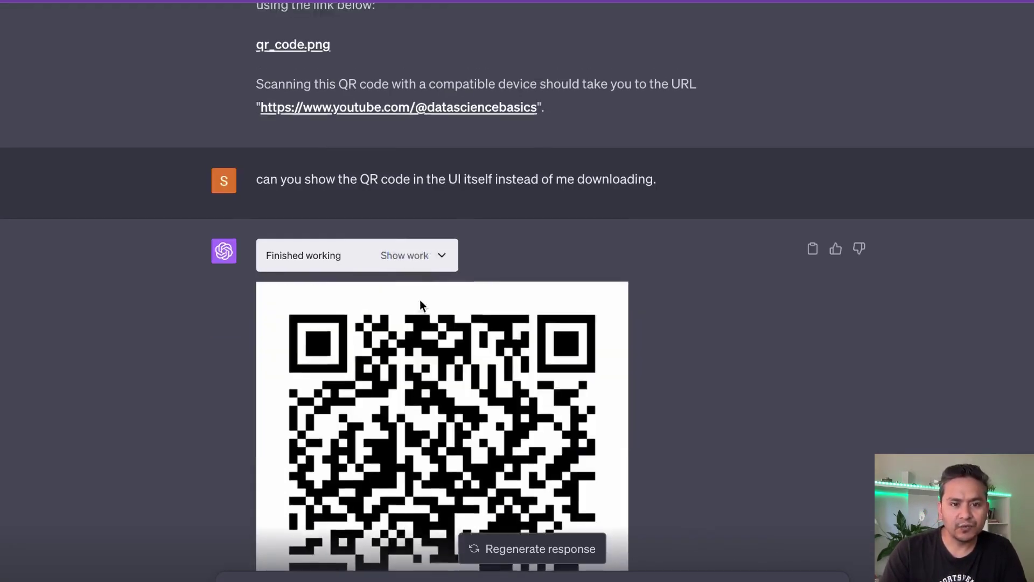
scroll(419, 301, "up", 5)
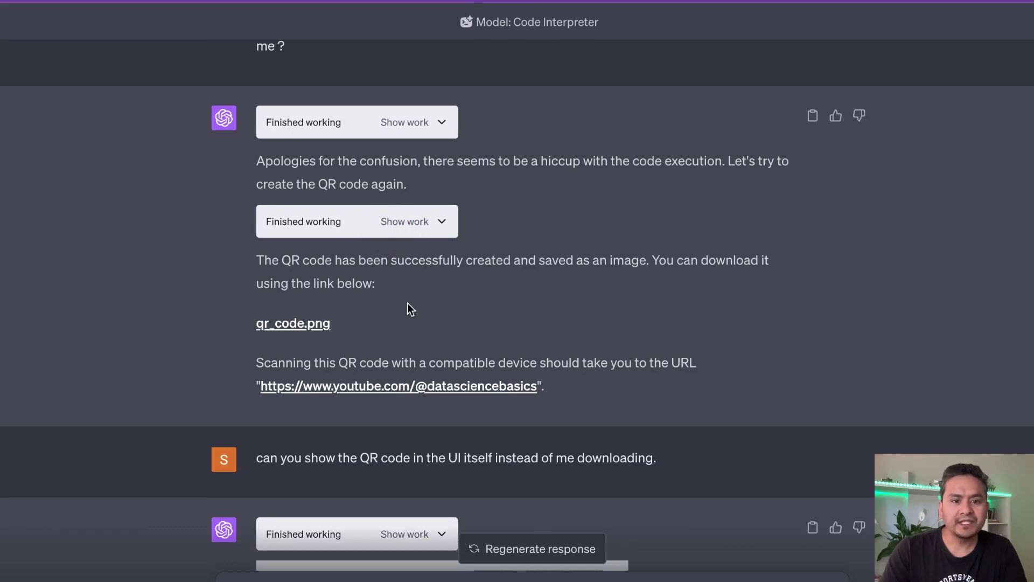
left_click(417, 223)
scroll(421, 302, "down", 2)
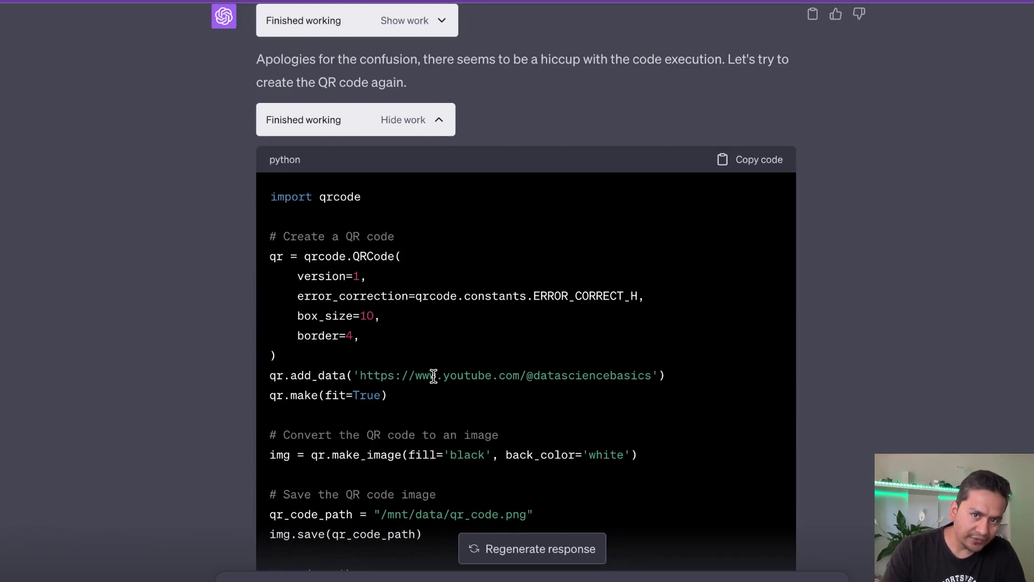
left_click(439, 119)
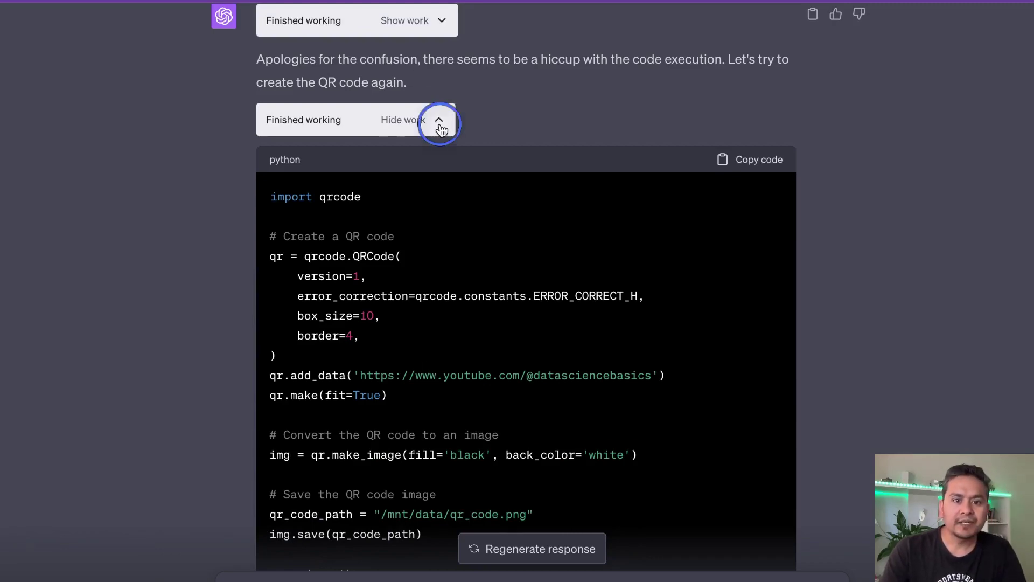
View the math problem image and read the replies about math-problem.jpeg, highlighting the invitation to write the problem out and the second request
scroll(536, 216, "down", 5)
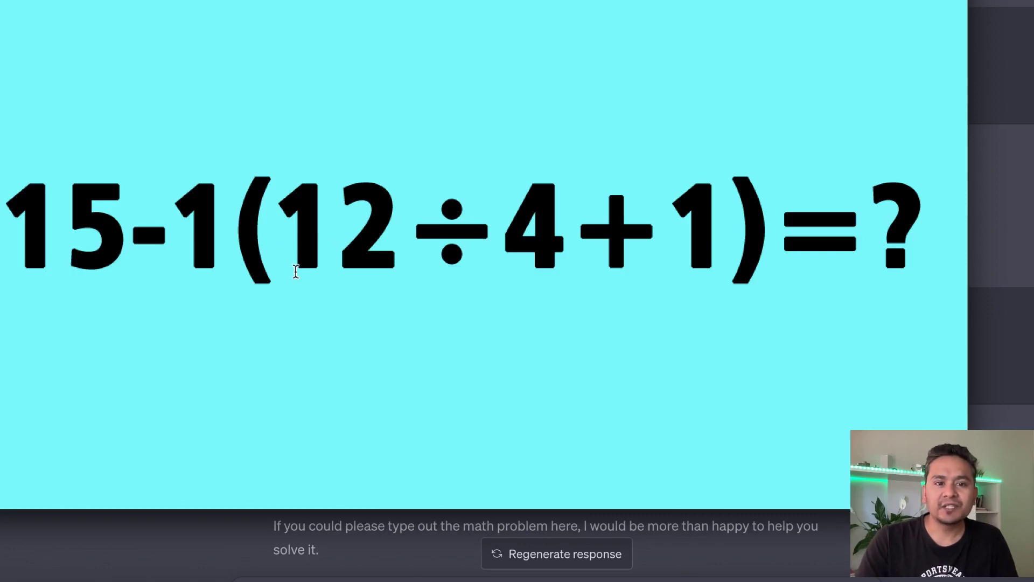
left_click_drag(27, 208, 866, 270)
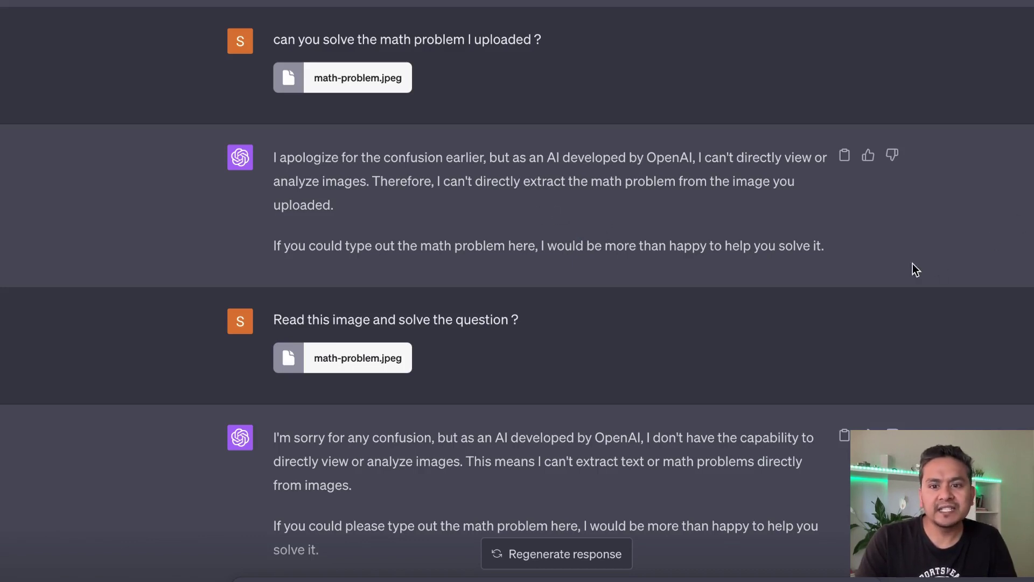
left_click_drag(859, 256, 615, 209)
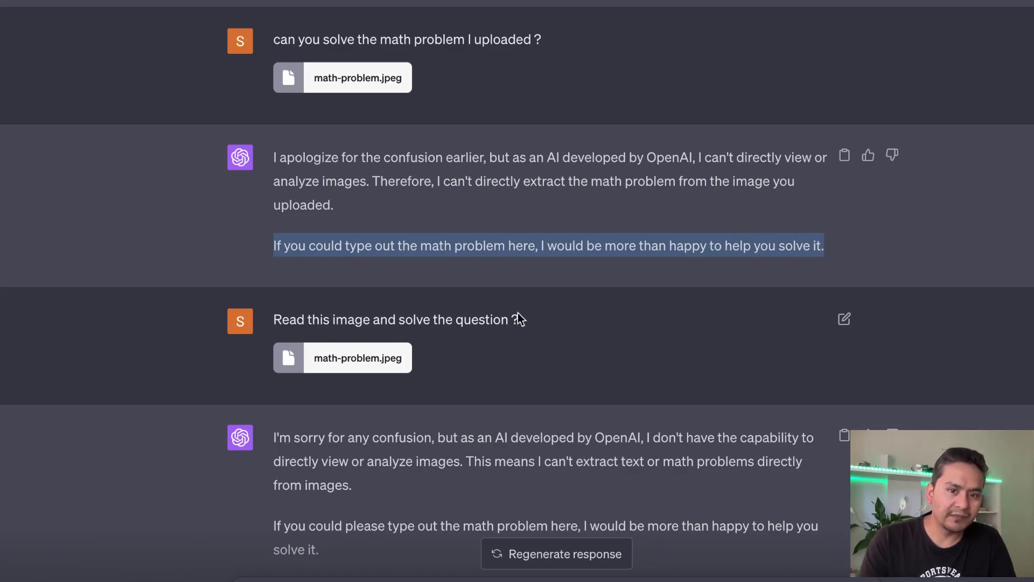
left_click(538, 330)
left_click_drag(537, 330, 441, 300)
scroll(480, 298, "down", 1)
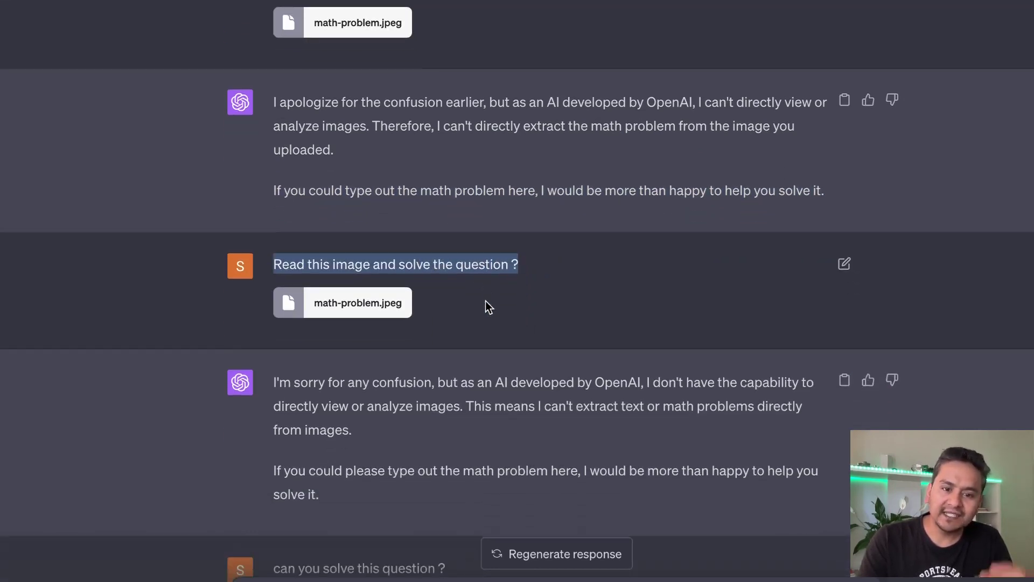
scroll(391, 377, "down", 1)
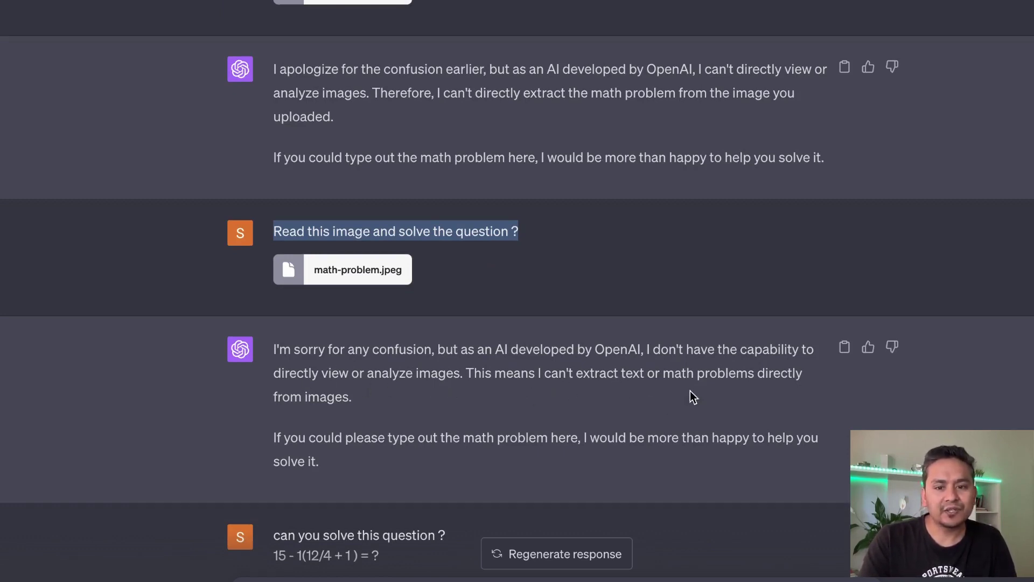
Highlight the written-out question 15 - 1(12/4 + 1) = ? and the result given in ChatGPT's reply
scroll(411, 416, "down", 4)
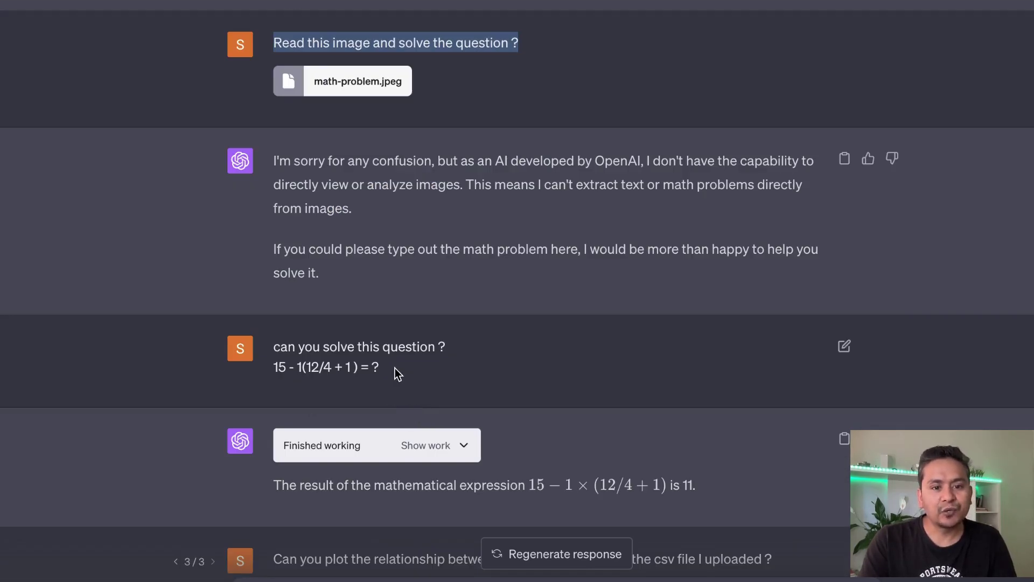
left_click_drag(395, 368, 257, 363)
scroll(387, 403, "down", 2)
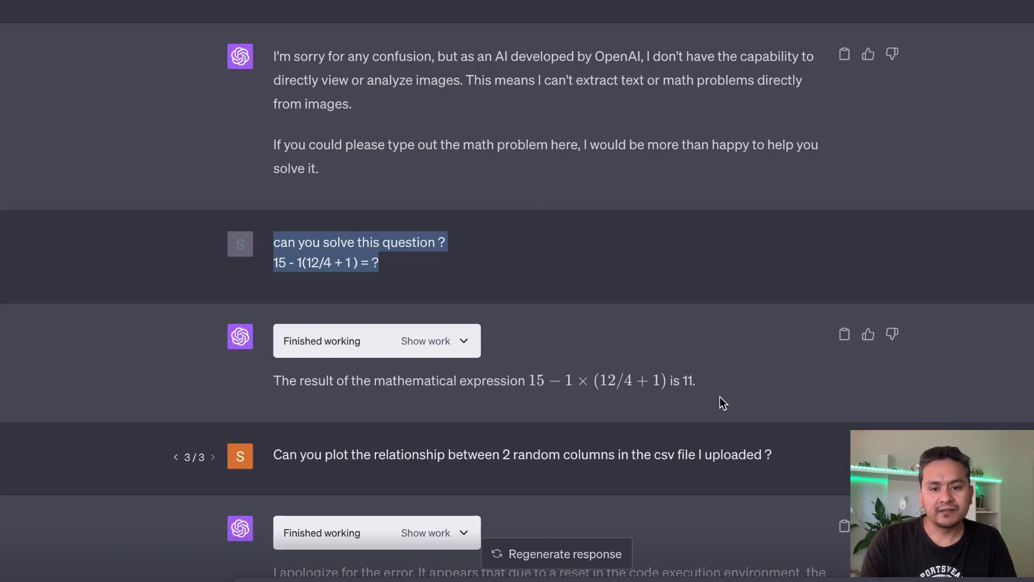
left_click_drag(717, 393, 535, 369)
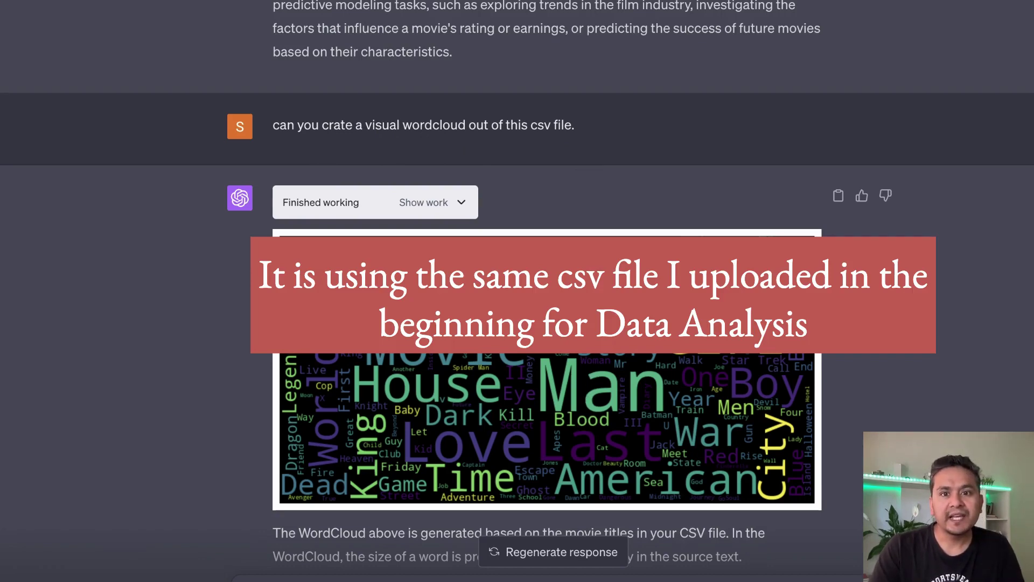
View the word cloud made from the CSV file, and highlight the one-paragraph explanation of the file's contents
scroll(624, 341, "up", 2)
scroll(621, 338, "up", 2)
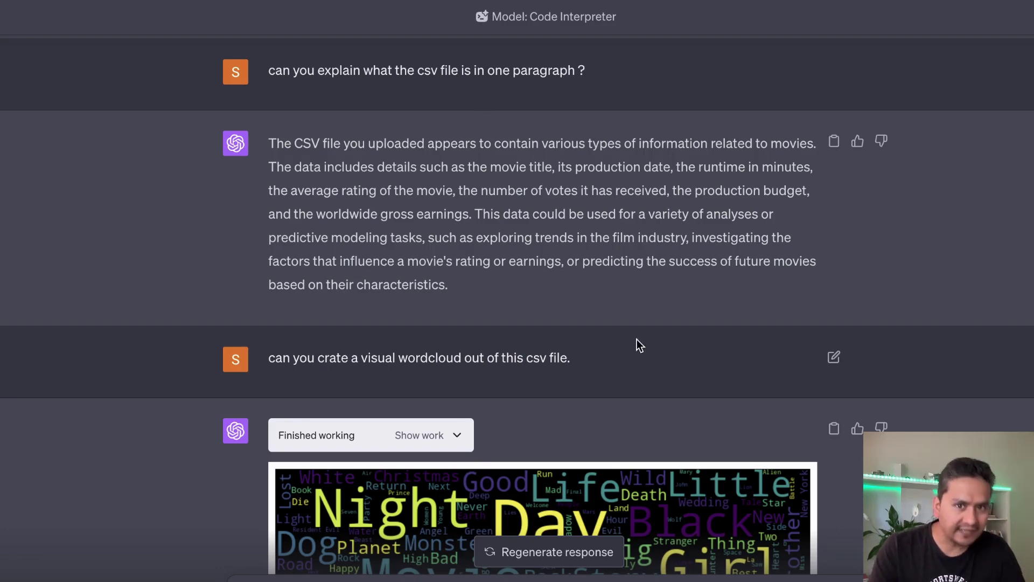
scroll(594, 315, "down", 3)
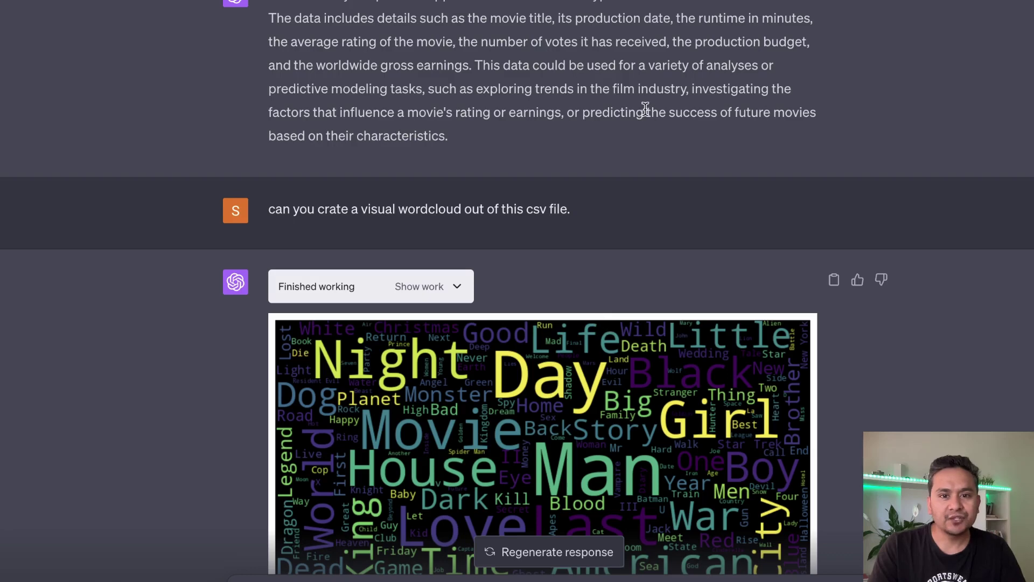
scroll(509, 169, "up", 3)
left_click_drag(450, 268, 267, 108)
scroll(693, 334, "down", 2)
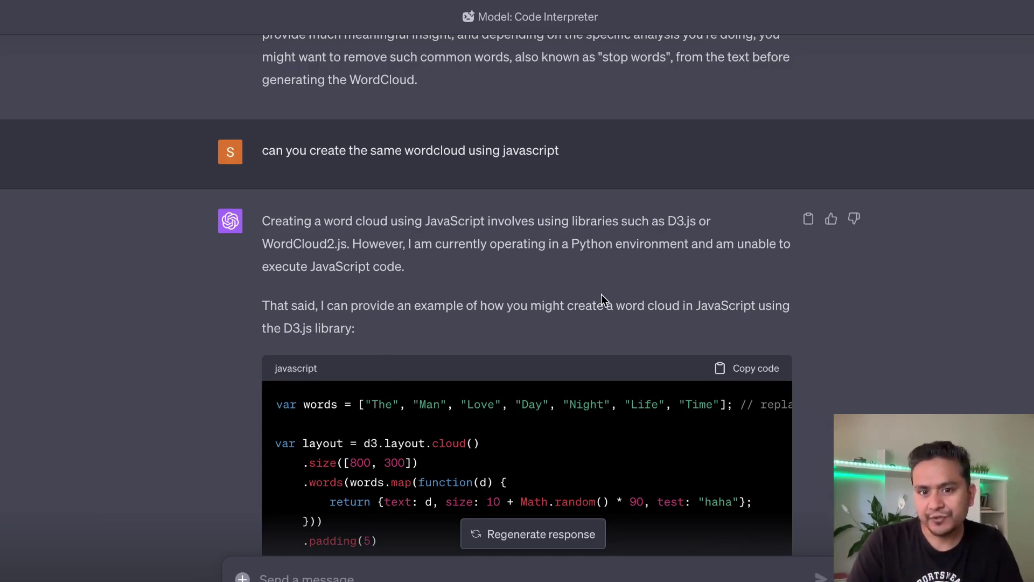
Read the D3.js example for creating the word cloud in JavaScript, and review the CSV word cloud and its explanation again
scroll(598, 293, "down", 5)
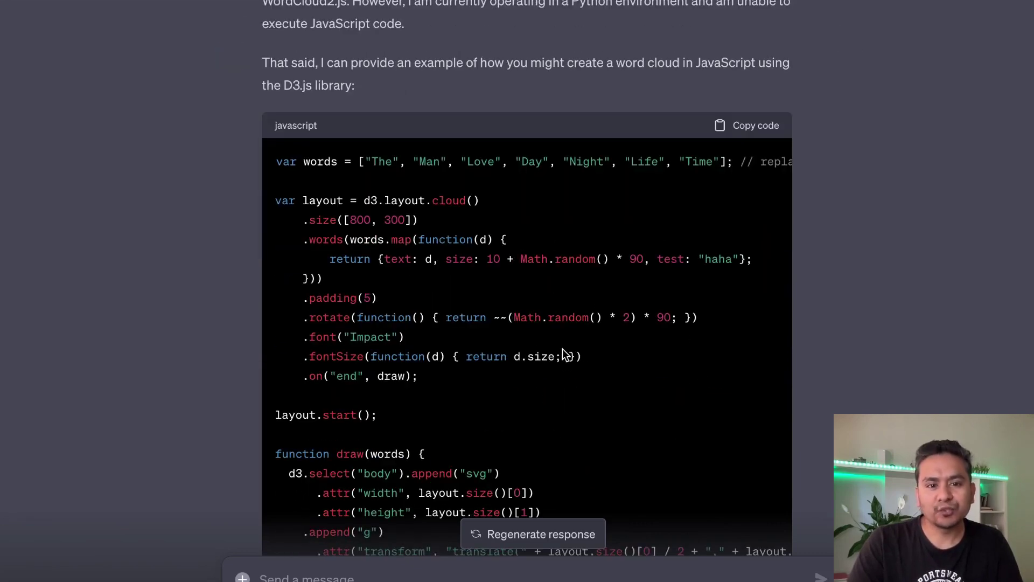
scroll(422, 298, "down", 1)
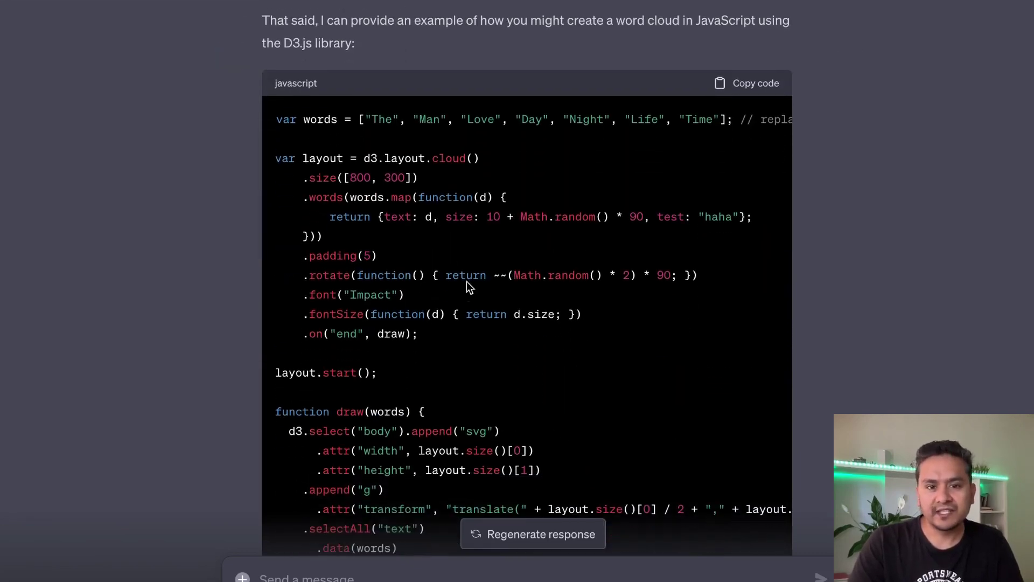
scroll(485, 278, "down", 2)
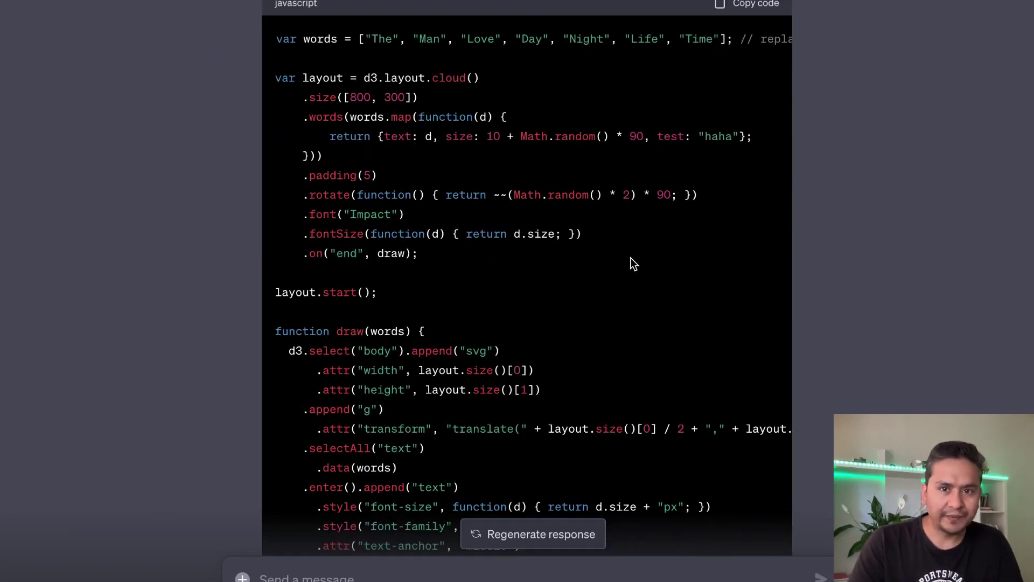
scroll(614, 306, "down", 5)
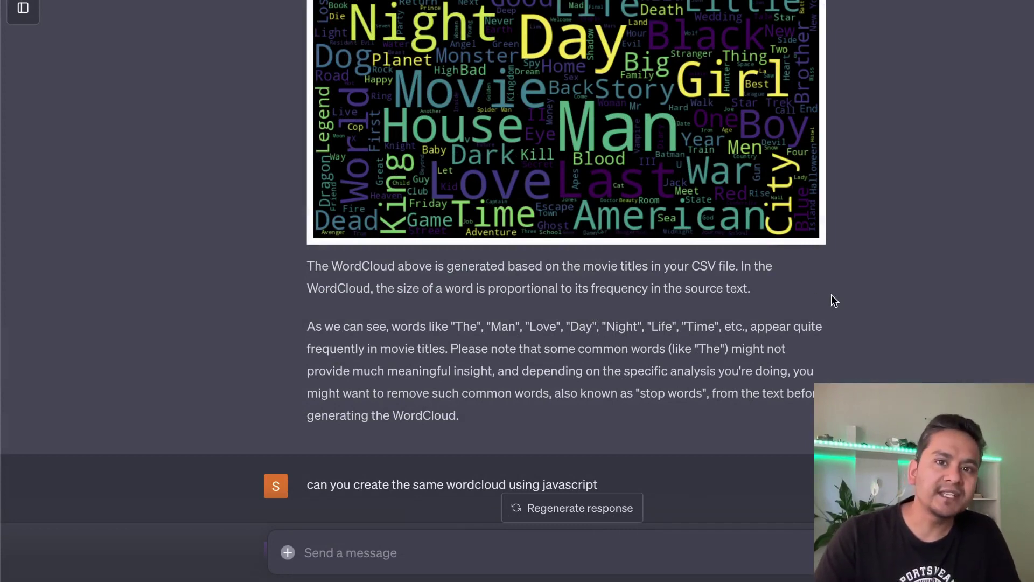
scroll(832, 295, "up", 1)
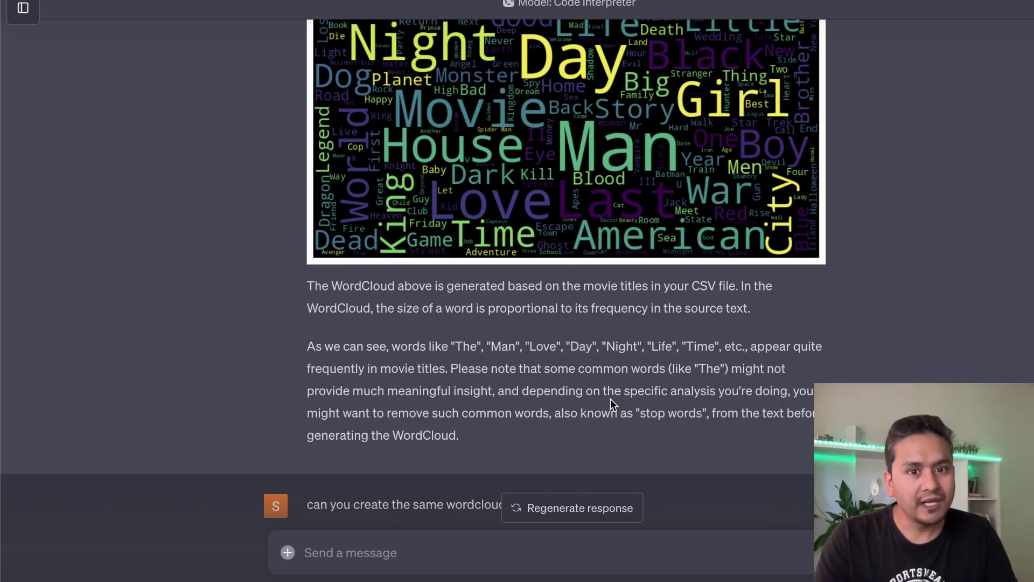
scroll(606, 403, "up", 3)
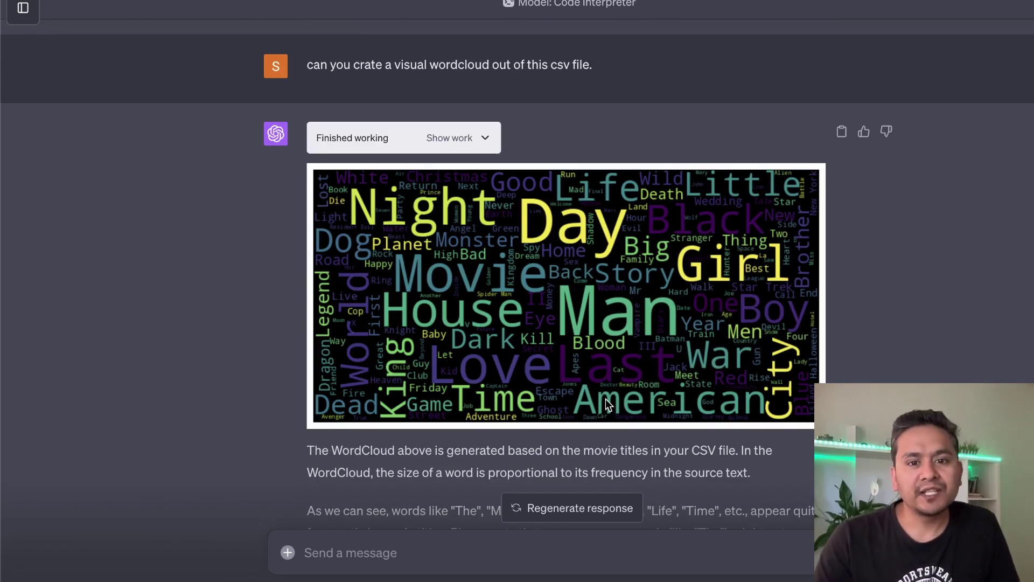